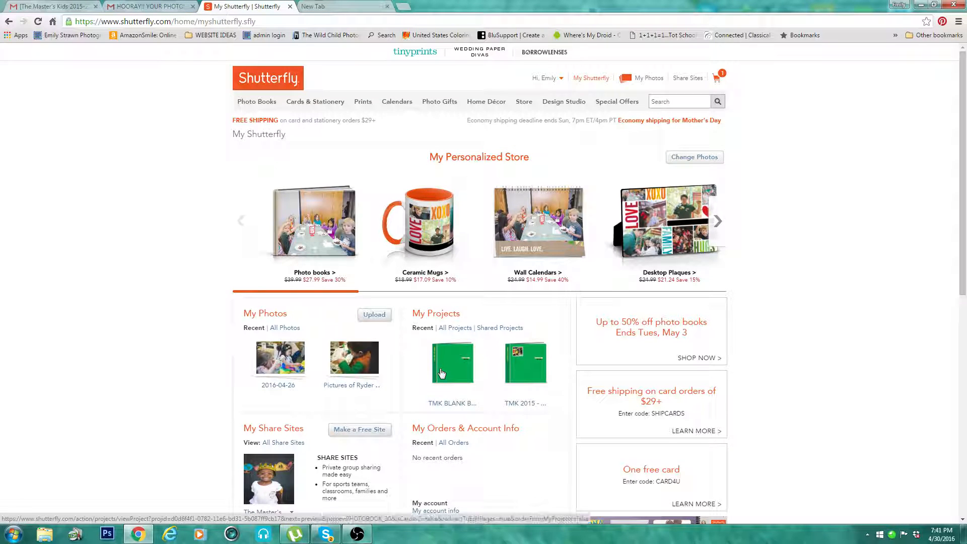
Step: Open the "TMK BLANK BOOK 2015 - 2016" photo book project and display its available photos
{"action": "left_click", "coordinate": [454, 406]}
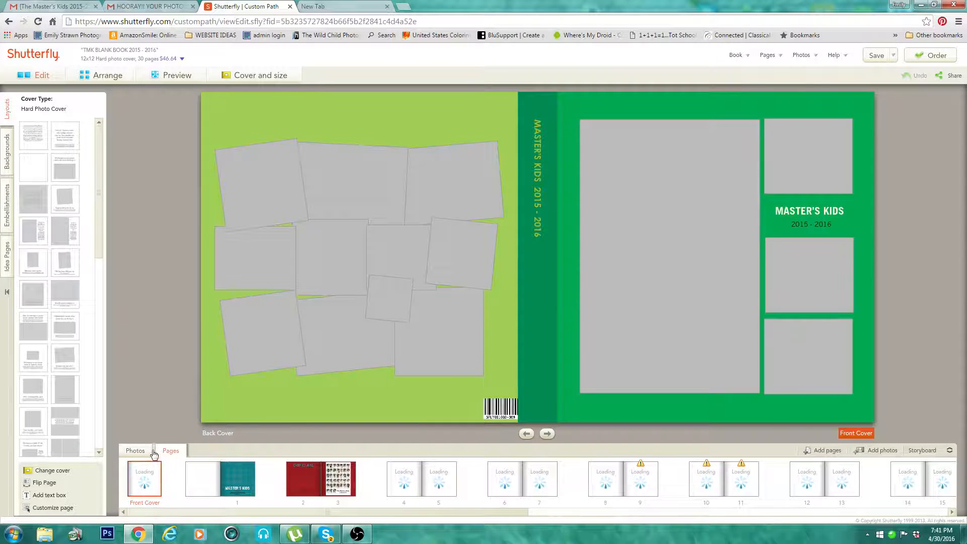
{"action": "left_click", "coordinate": [135, 451]}
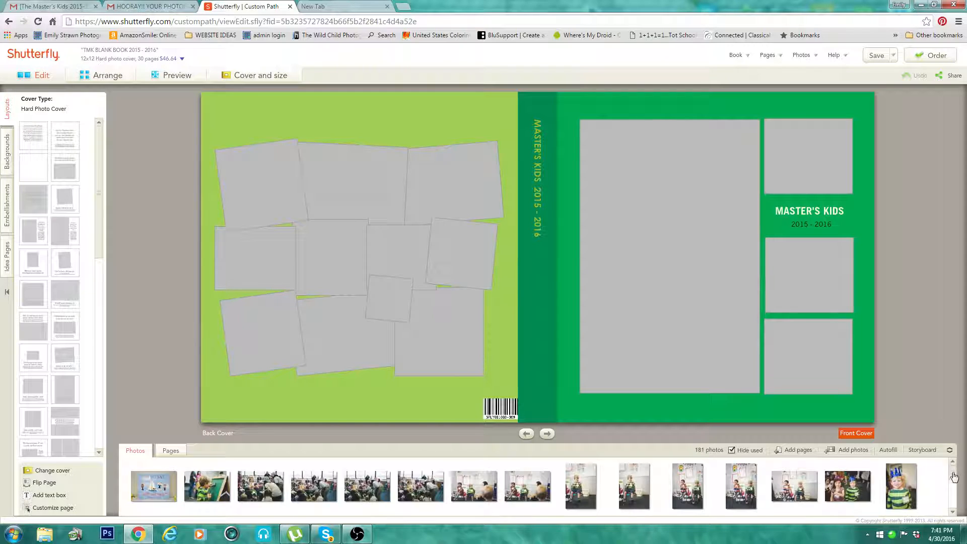
{"action": "mouse_move", "coordinate": [952, 472]}
{"action": "left_mouse_down"}
{"action": "mouse_move", "coordinate": [952, 492]}
{"action": "mouse_move", "coordinate": [955, 463]}
{"action": "left_mouse_up"}
Step: Browse the Shutterfly and Share Sites sources for adding photos, expanding the Pictures & Videos albums of The Master's Kids site
{"action": "left_click", "coordinate": [852, 450]}
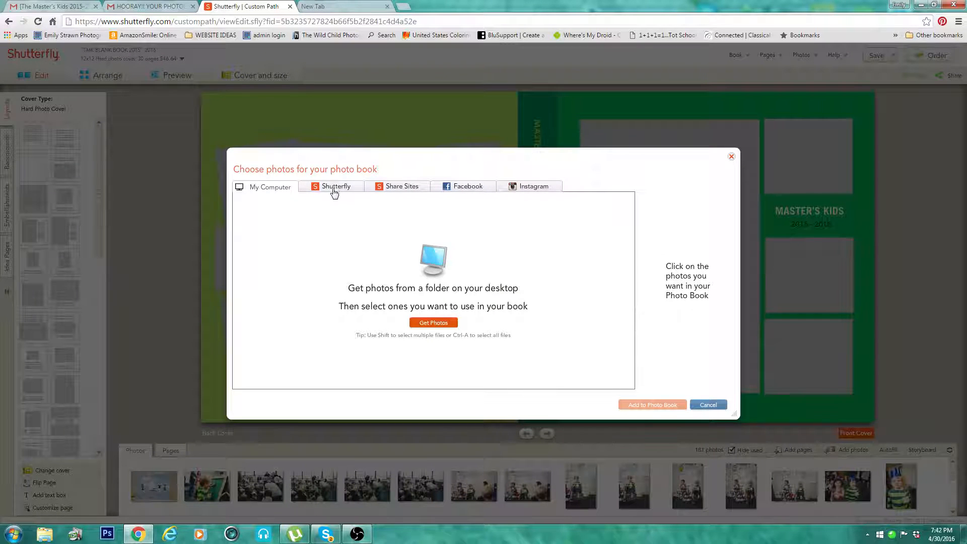
{"action": "left_click", "coordinate": [334, 193]}
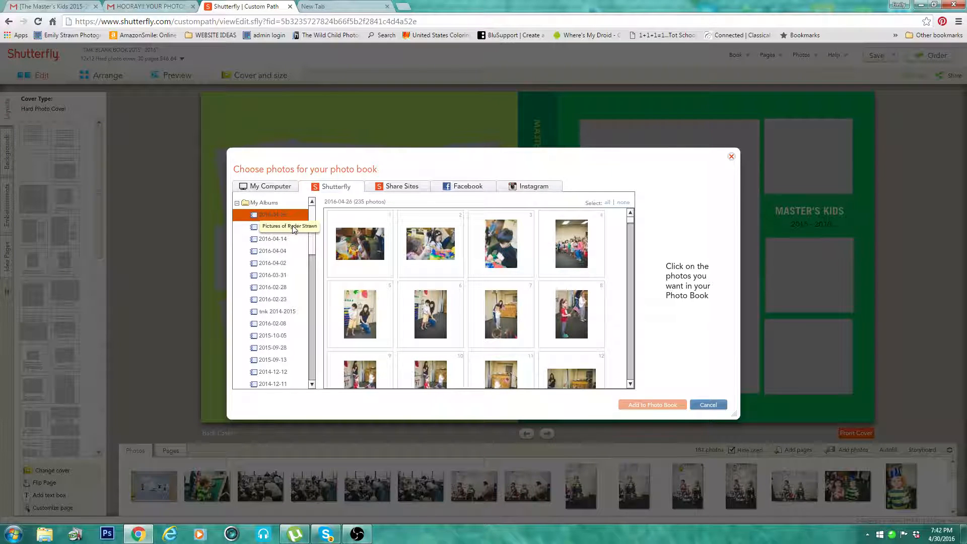
{"action": "left_click", "coordinate": [400, 186]}
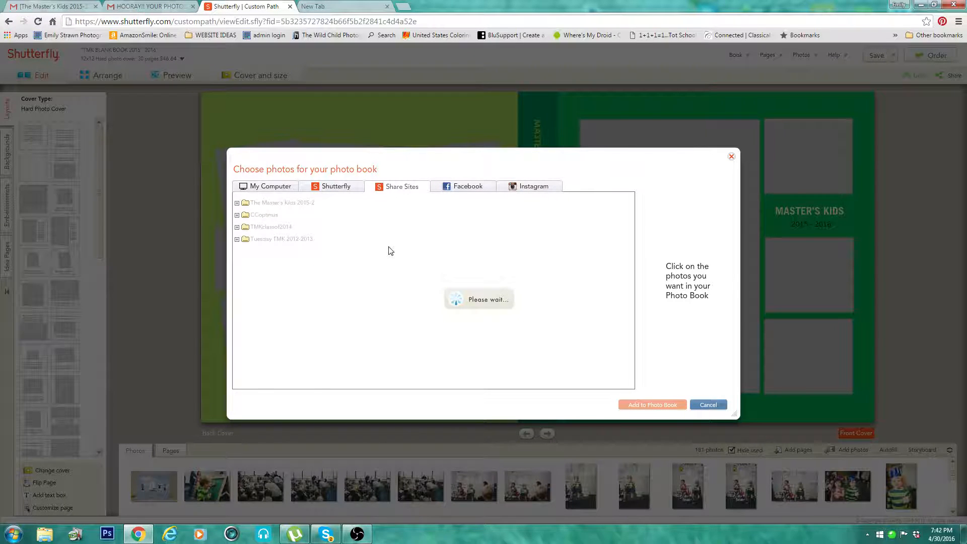
{"action": "left_click", "coordinate": [237, 203]}
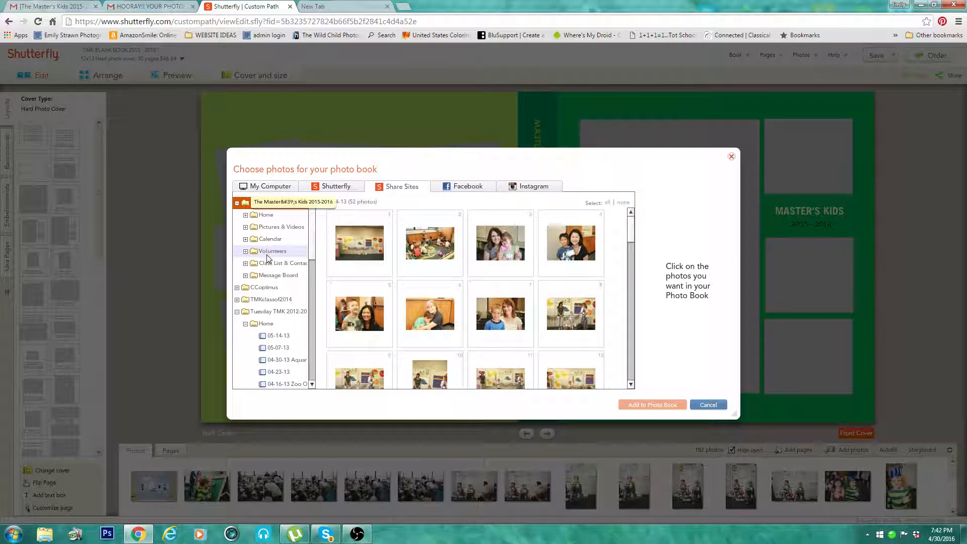
{"action": "left_click", "coordinate": [245, 227]}
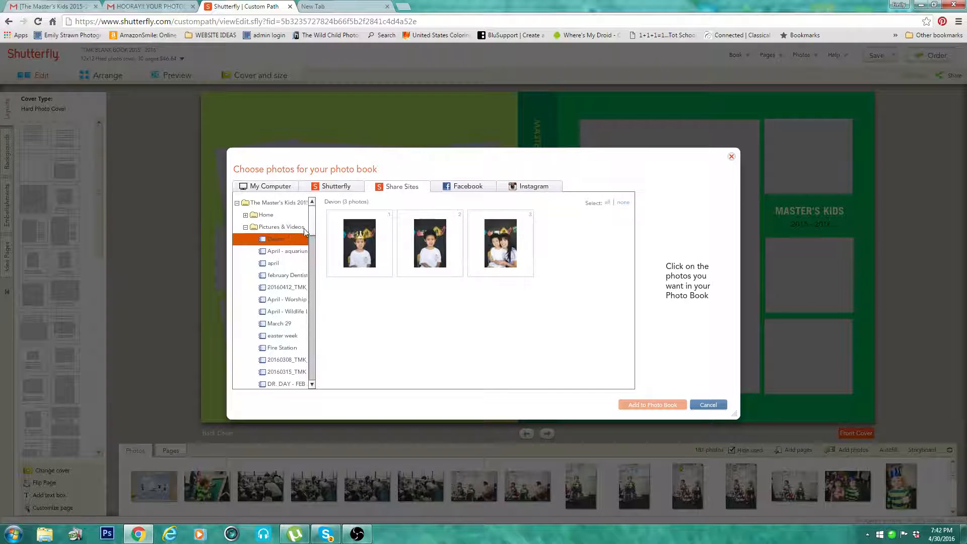
{"action": "scroll", "coordinate": [308, 236], "scroll_direction": "down", "scroll_amount": 5}
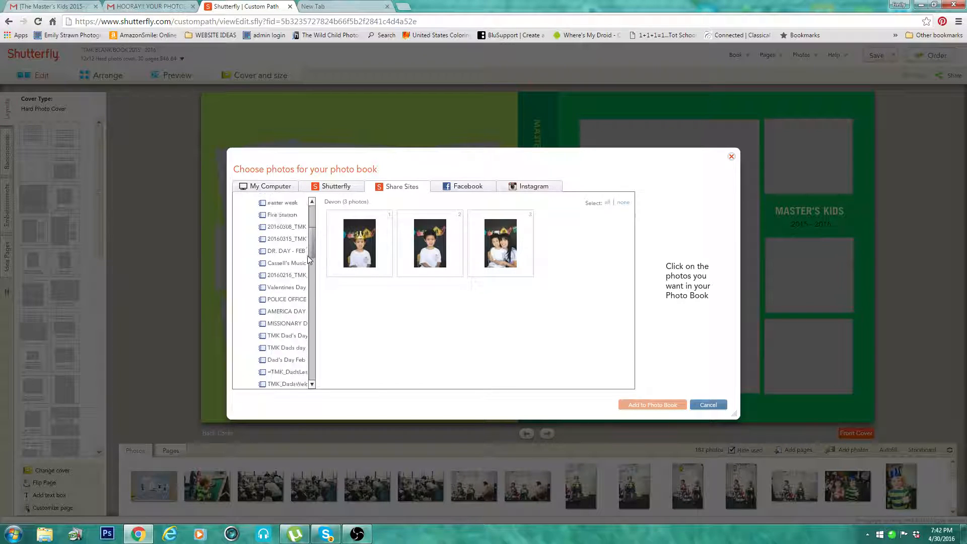
{"action": "scroll", "coordinate": [308, 259], "scroll_direction": "down", "scroll_amount": 5}
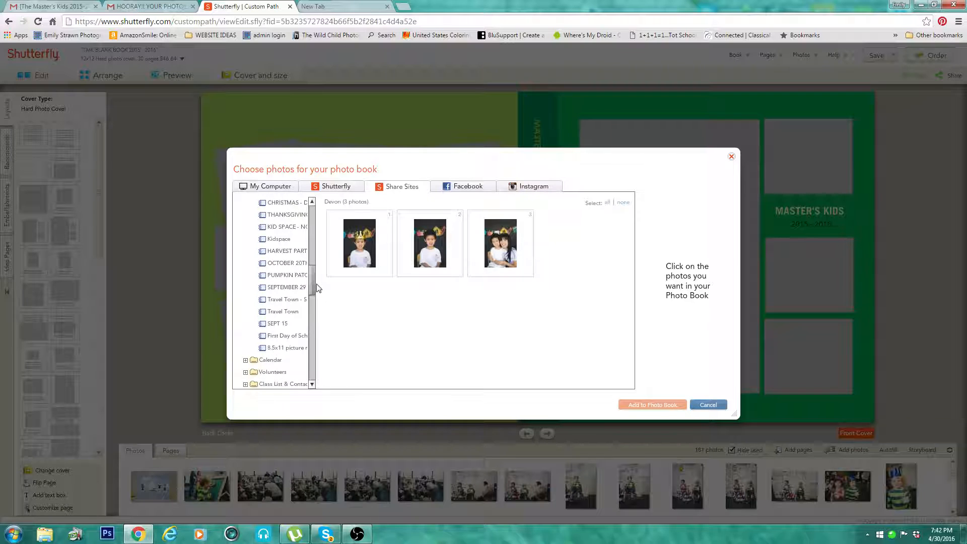
Step: View the child's picture album among the Shutterfly albums, and close the photo chooser without adding anything
{"action": "left_click", "coordinate": [336, 185]}
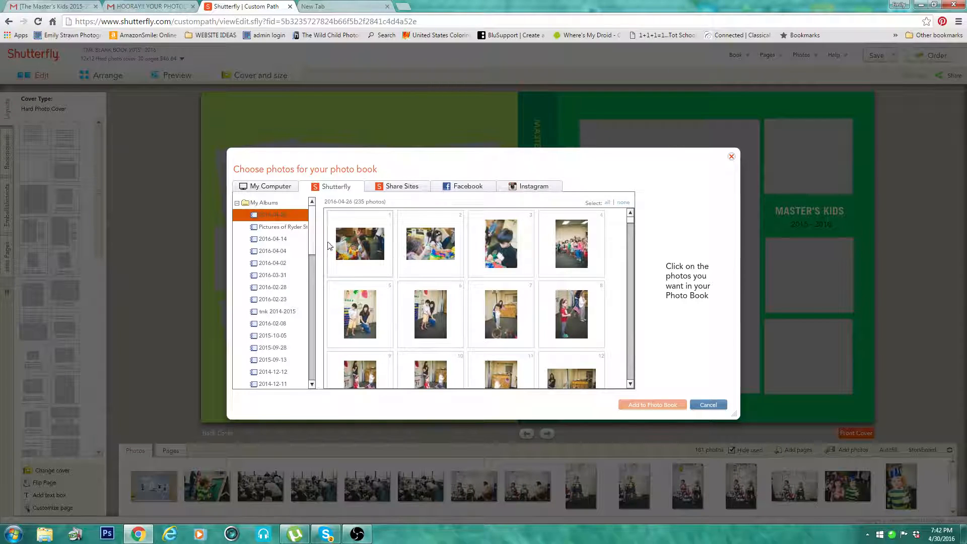
{"action": "left_click", "coordinate": [283, 227]}
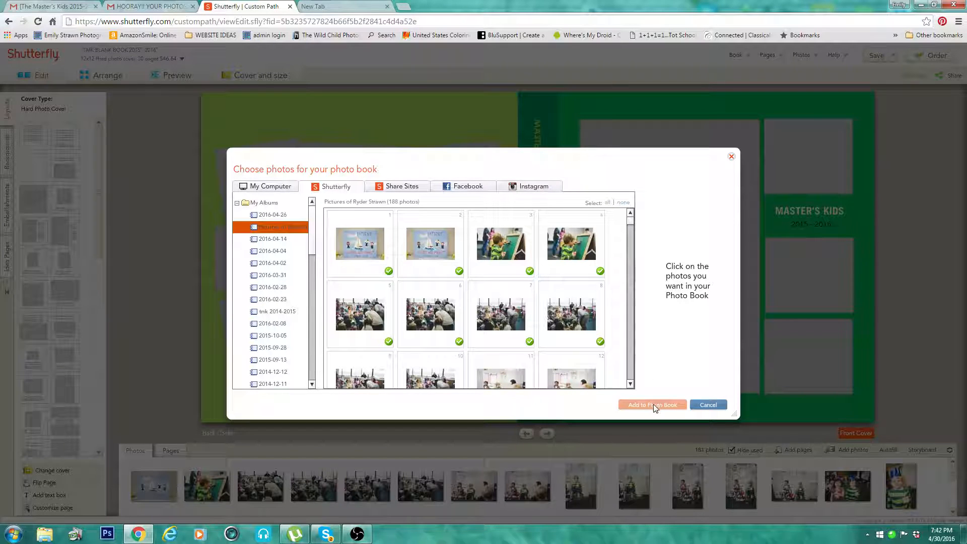
{"action": "left_click", "coordinate": [731, 156]}
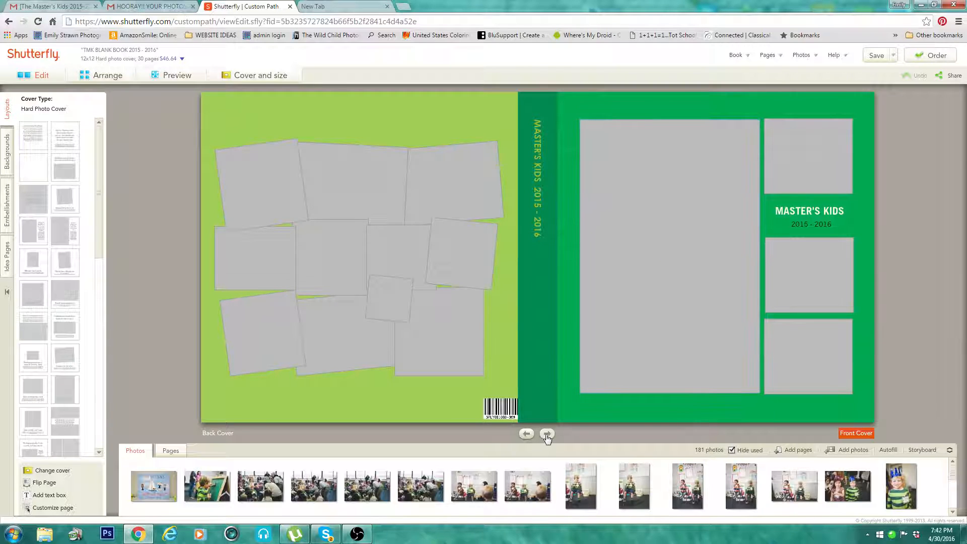
Step: Open the Craft Time spread on pages 12 and 13 of the photo book
{"action": "left_click", "coordinate": [176, 454]}
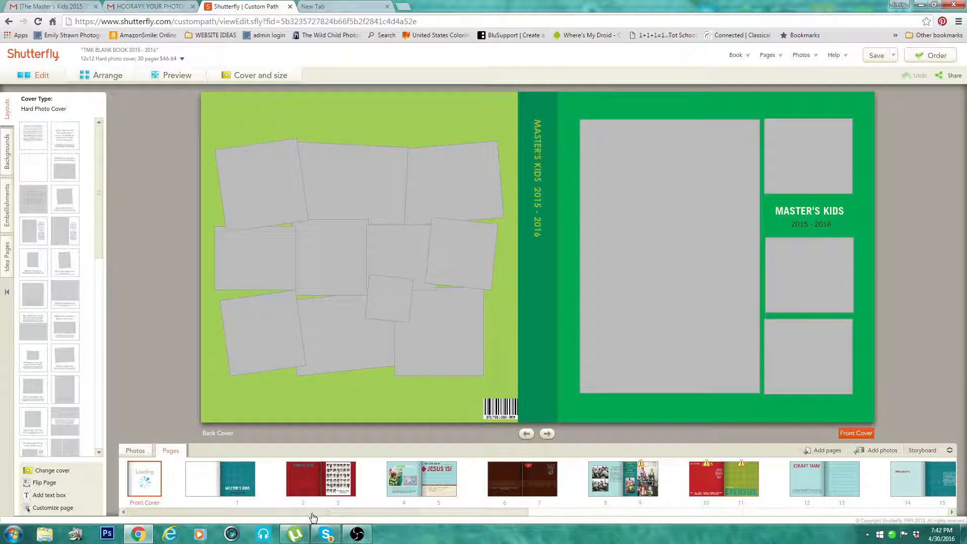
{"action": "left_click_drag", "start_coordinate": [314, 513], "coordinate": [431, 514]}
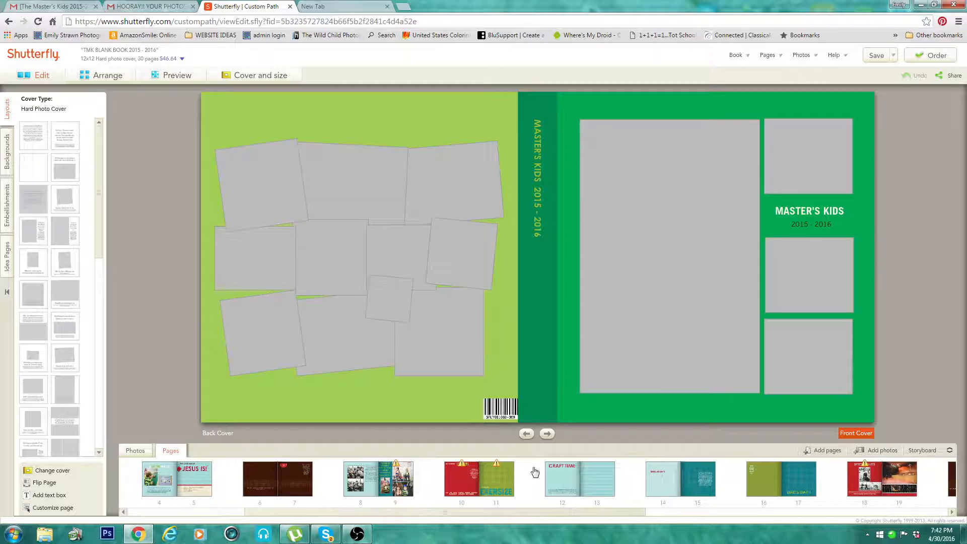
{"action": "left_click", "coordinate": [558, 485]}
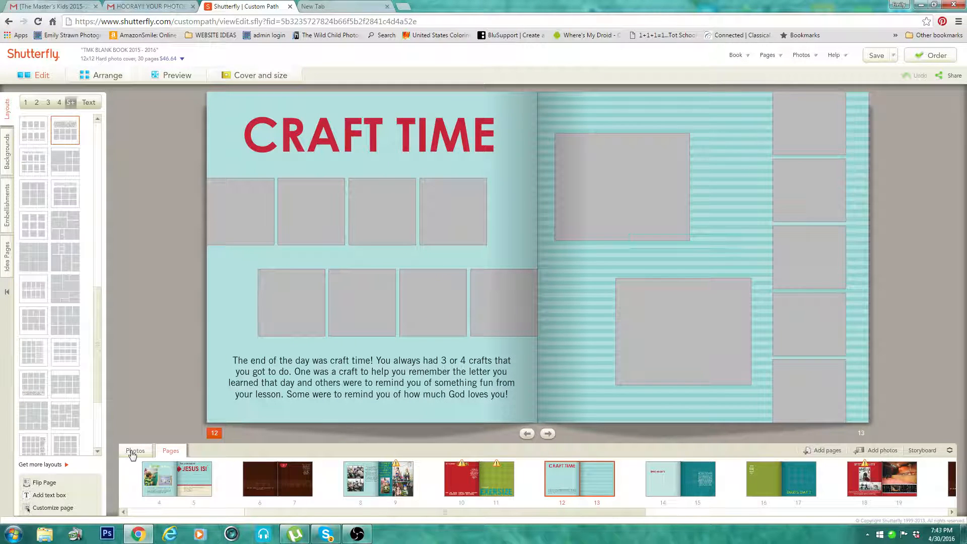
Step: Place craft photos in both large frames on page 13 and in the last lower-row frame on page 12
{"action": "left_click", "coordinate": [135, 451]}
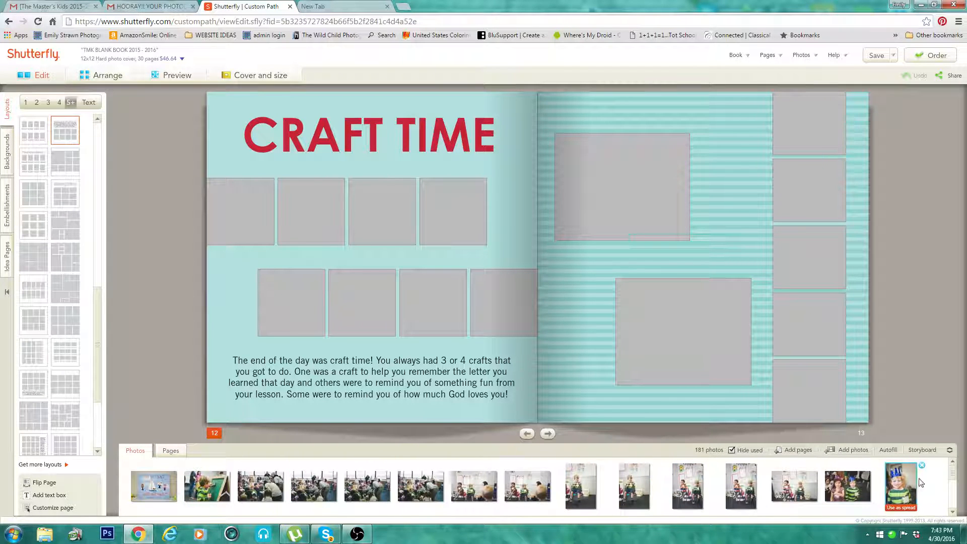
{"action": "left_click_drag", "start_coordinate": [953, 473], "coordinate": [954, 479]}
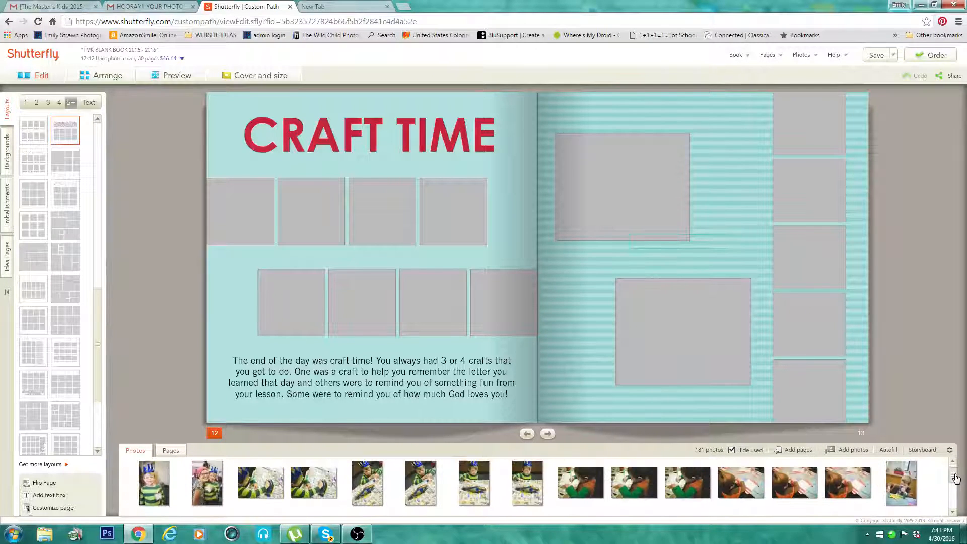
{"action": "mouse_move", "coordinate": [525, 508]}
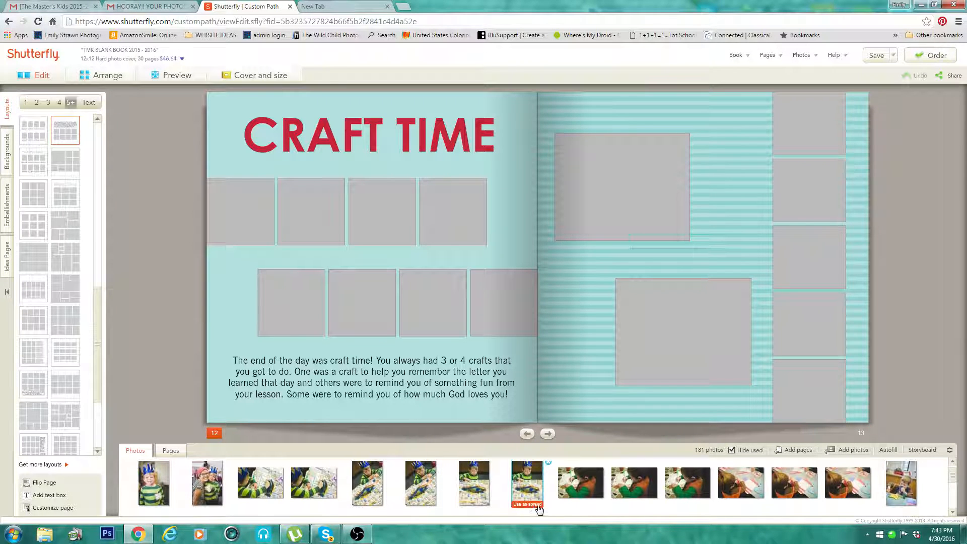
{"action": "mouse_move", "coordinate": [428, 489]}
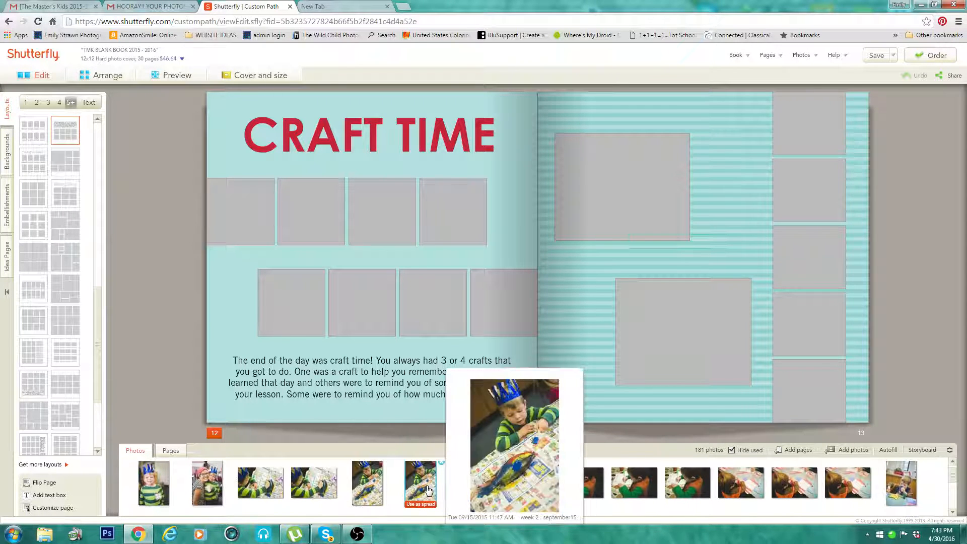
{"action": "mouse_move", "coordinate": [321, 483]}
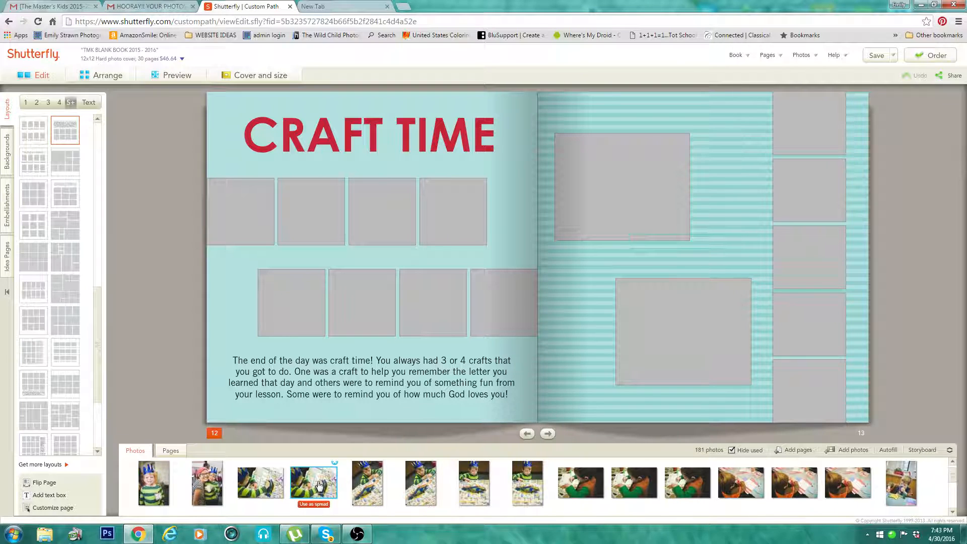
{"action": "left_click_drag", "start_coordinate": [318, 484], "coordinate": [637, 189]}
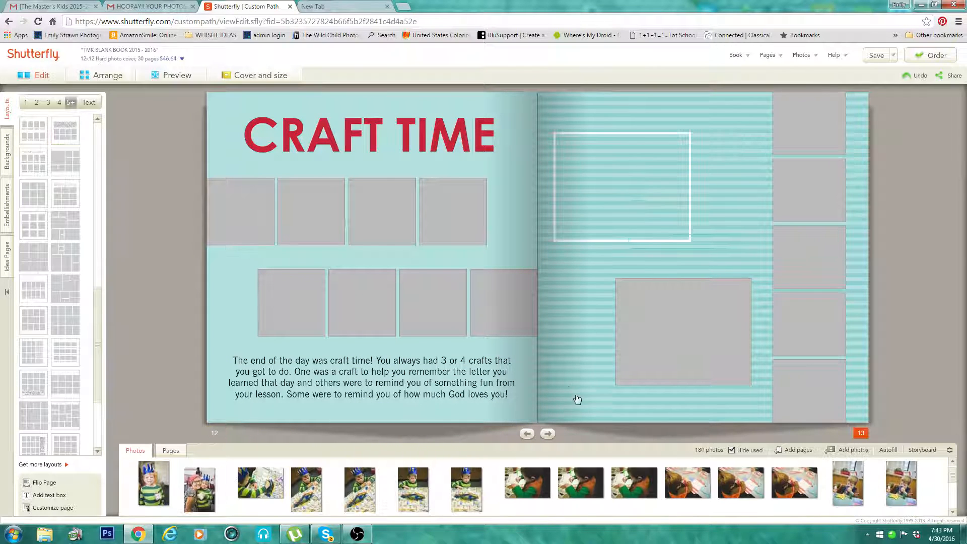
{"action": "mouse_move", "coordinate": [803, 484]}
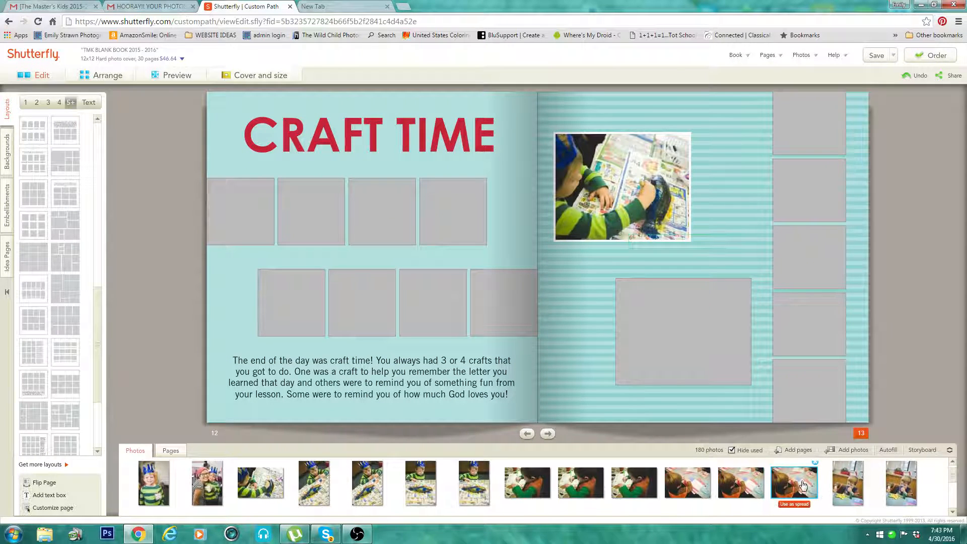
{"action": "left_click_drag", "start_coordinate": [803, 484], "coordinate": [487, 289]}
{"action": "mouse_move", "coordinate": [906, 497]}
{"action": "left_click_drag", "start_coordinate": [906, 498], "coordinate": [693, 352]}
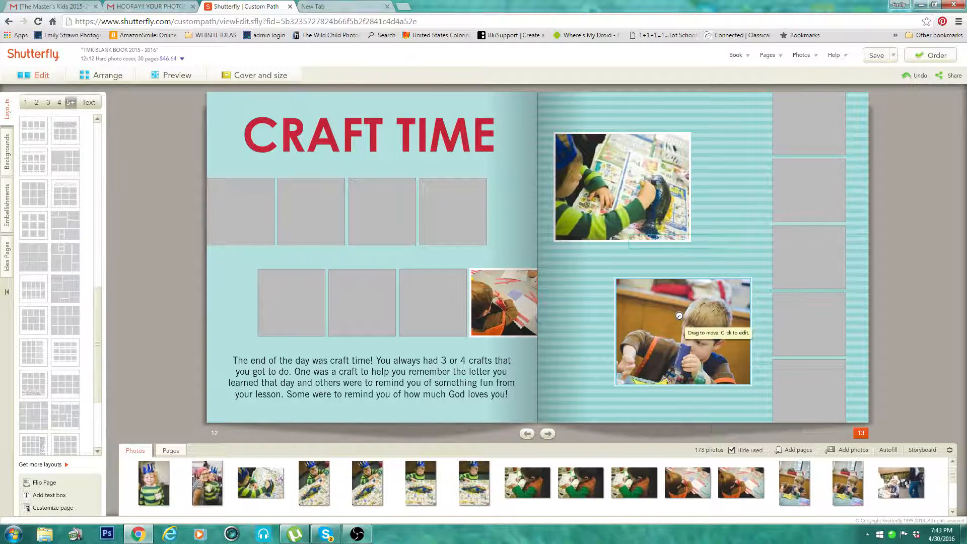
Step: Shift the crop of page 13's lower large photo downward at full width to include the yellow star craft, and apply it
{"action": "left_click", "coordinate": [684, 315]}
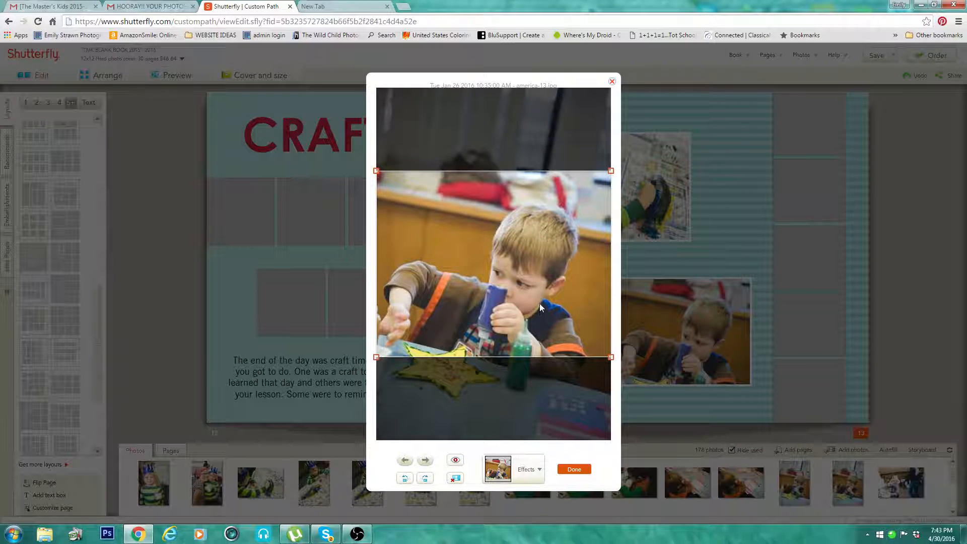
{"action": "left_click_drag", "start_coordinate": [539, 303], "coordinate": [517, 354]}
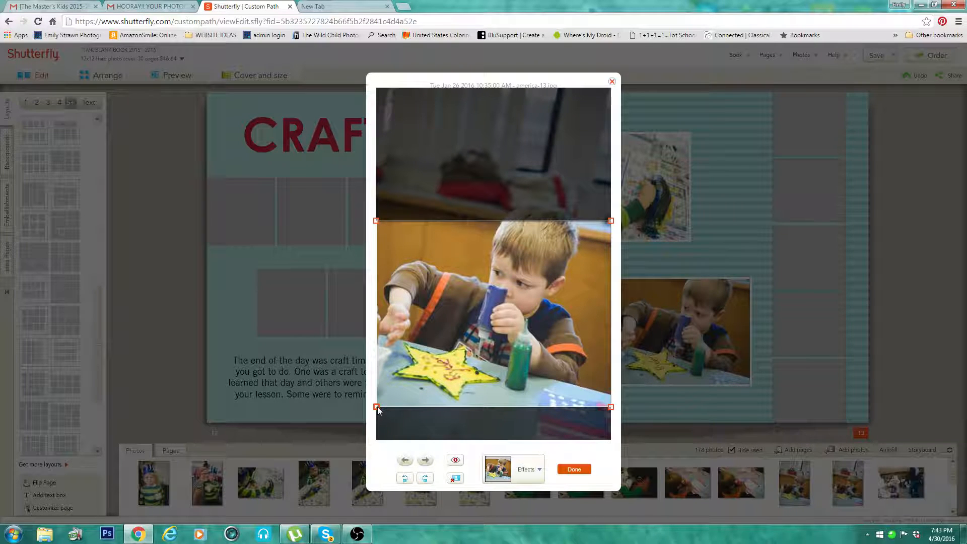
{"action": "left_click_drag", "start_coordinate": [376, 406], "coordinate": [502, 328]}
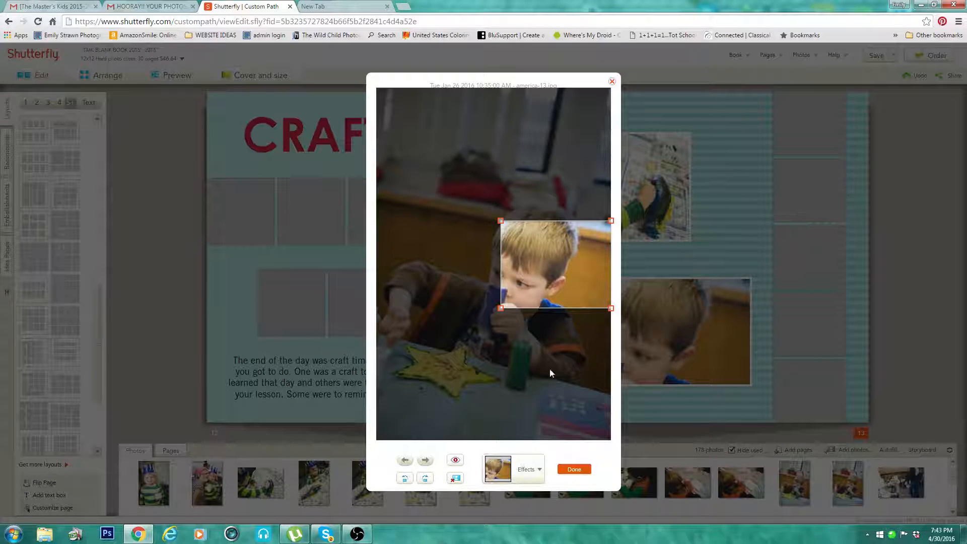
{"action": "left_click_drag", "start_coordinate": [499, 305], "coordinate": [358, 414]}
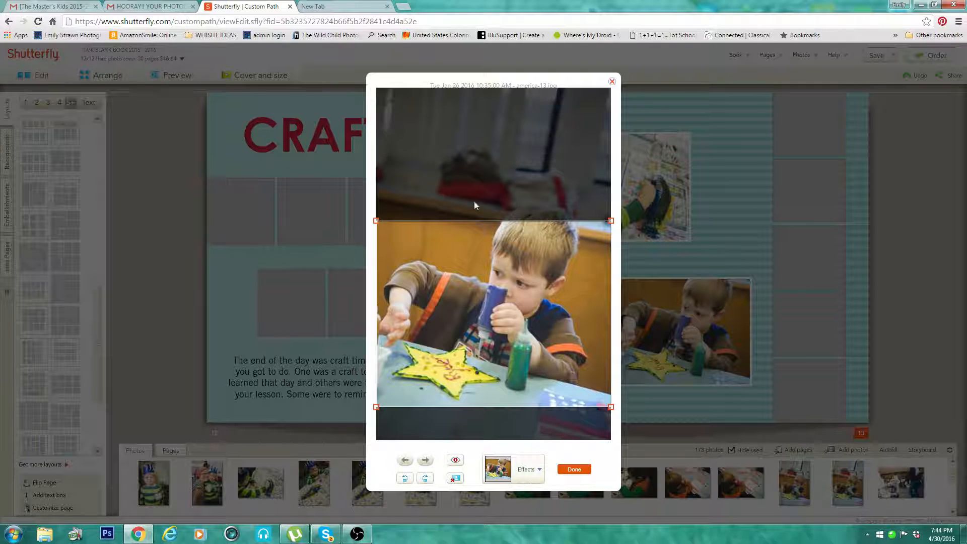
{"action": "left_click", "coordinate": [574, 469]}
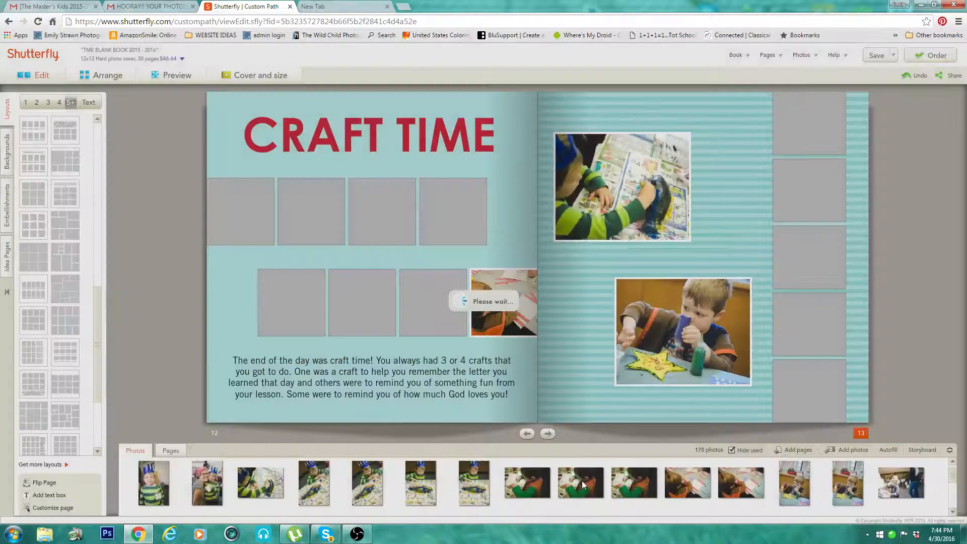
{"action": "mouse_move", "coordinate": [583, 484]}
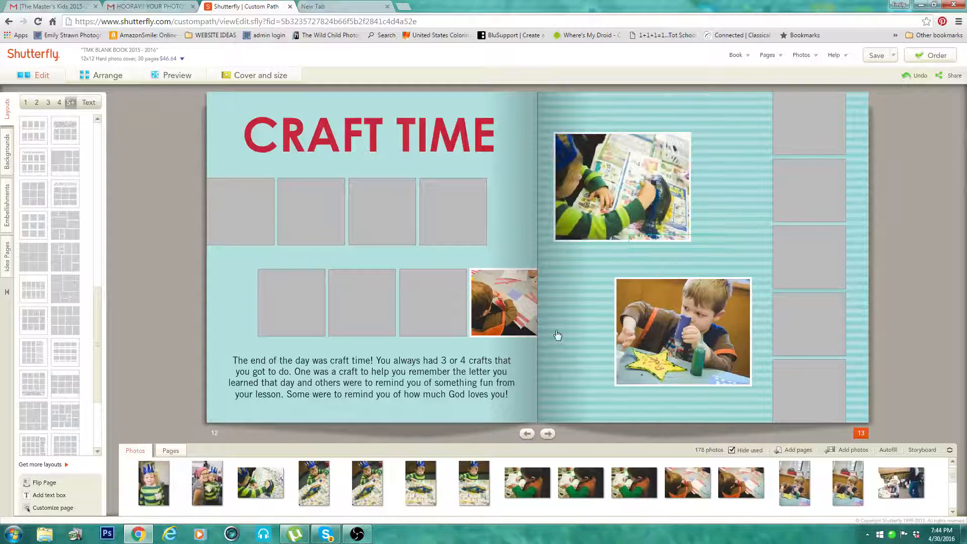
Step: Open the Special Child spread on pages 8 and 9 for page customization
{"action": "left_click", "coordinate": [170, 451]}
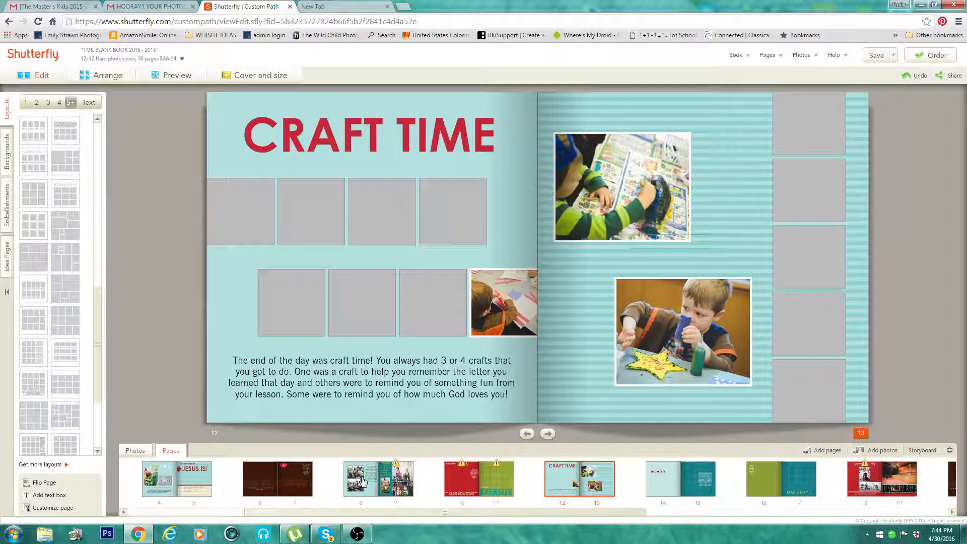
{"action": "left_click", "coordinate": [361, 506]}
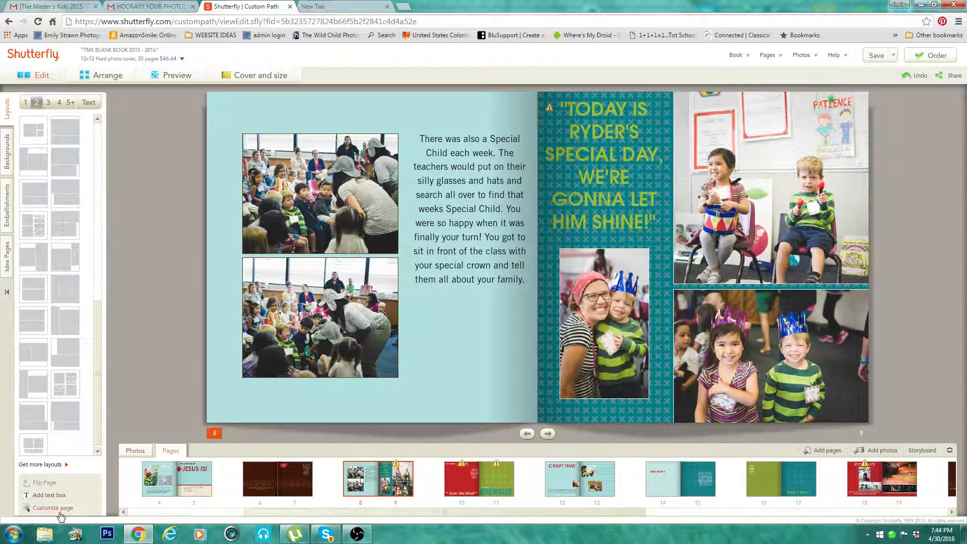
{"action": "left_click", "coordinate": [48, 507]}
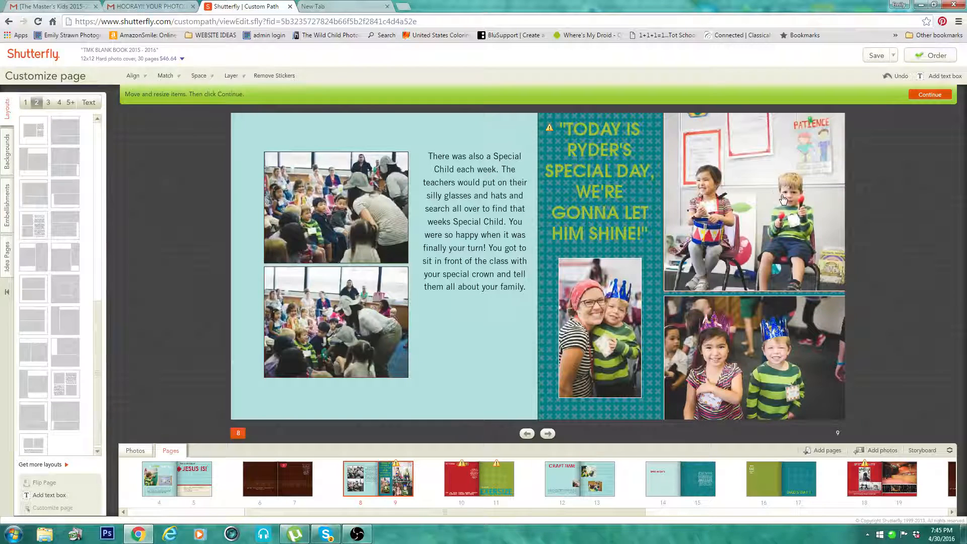
Step: Move page 9's upper photo slightly down and to the left, away from the page's outer corner
{"action": "left_click", "coordinate": [774, 302]}
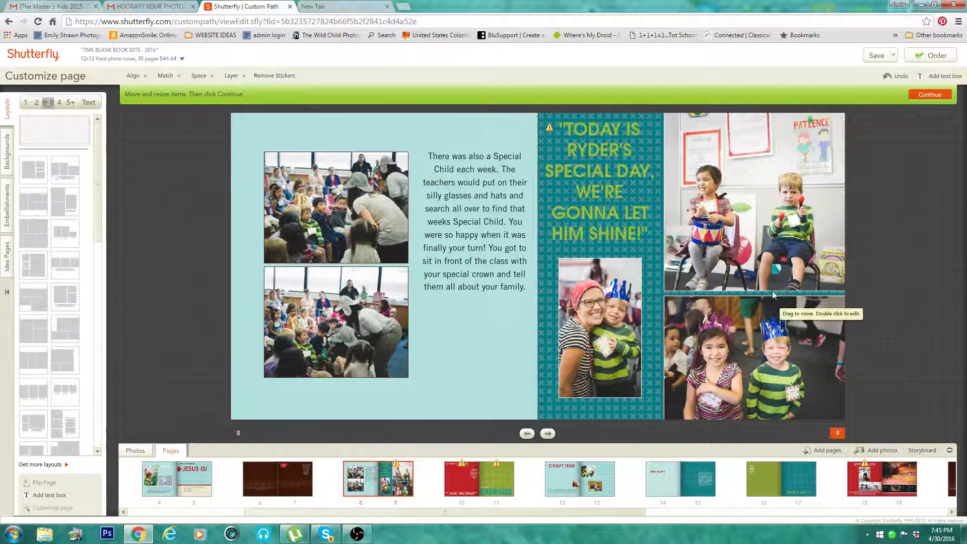
{"action": "left_click", "coordinate": [754, 189]}
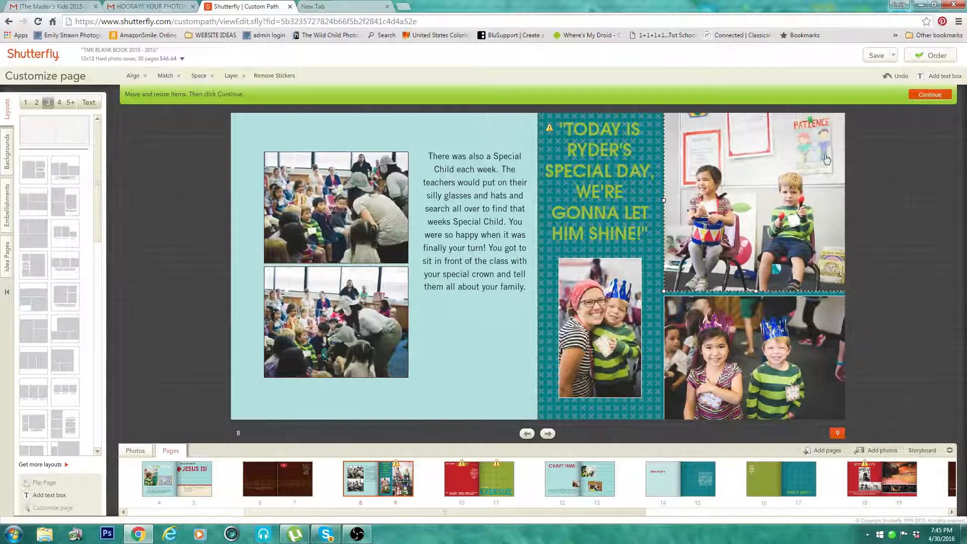
{"action": "mouse_move", "coordinate": [797, 178]}
{"action": "left_mouse_down"}
{"action": "mouse_move", "coordinate": [746, 199]}
{"action": "mouse_move", "coordinate": [712, 195]}
{"action": "mouse_move", "coordinate": [743, 197]}
{"action": "mouse_move", "coordinate": [791, 175]}
{"action": "mouse_move", "coordinate": [786, 184]}
{"action": "left_mouse_up"}
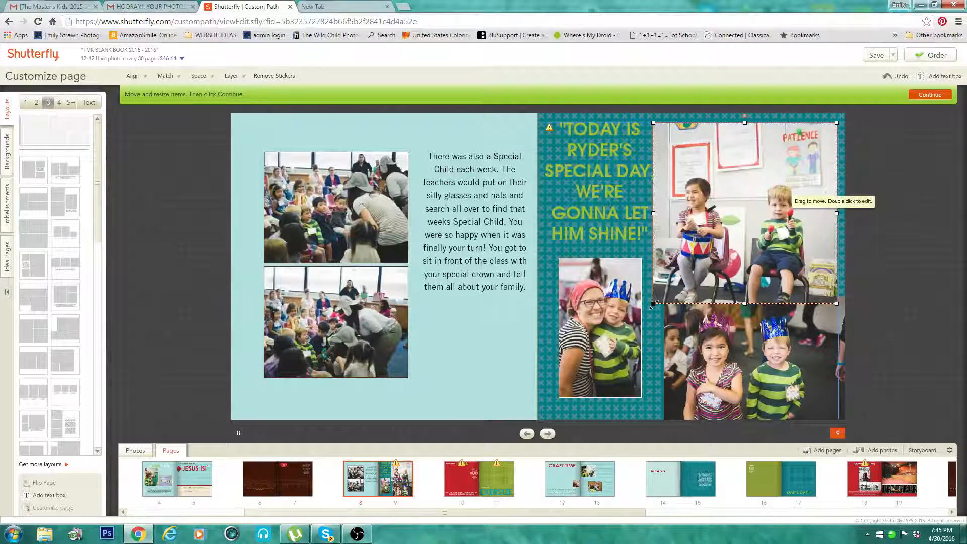
Step: Resize page 9's upper photo so its inner edge lines up with the lower photo and it reaches the page's top and outer edges
{"action": "left_click_drag", "start_coordinate": [652, 304], "coordinate": [684, 272]}
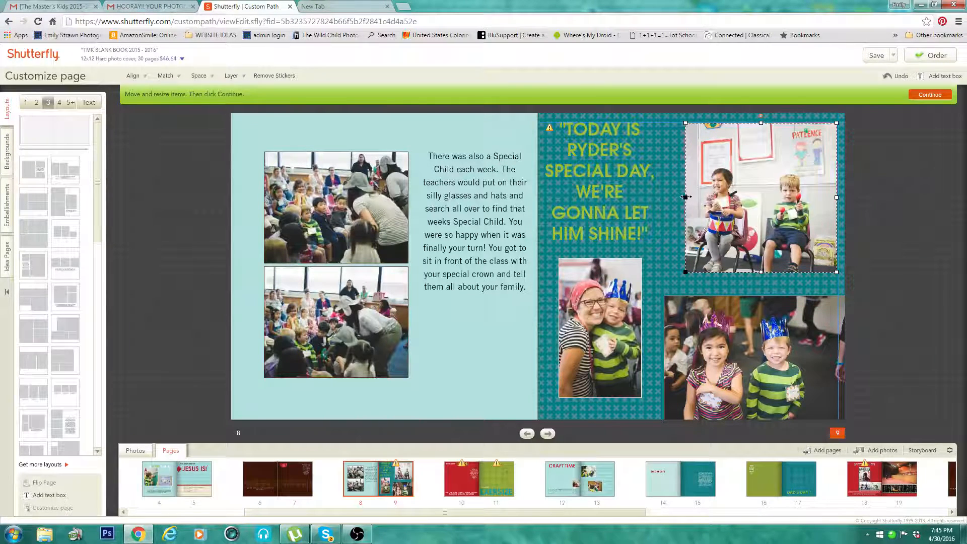
{"action": "left_click_drag", "start_coordinate": [684, 197], "coordinate": [665, 200]}
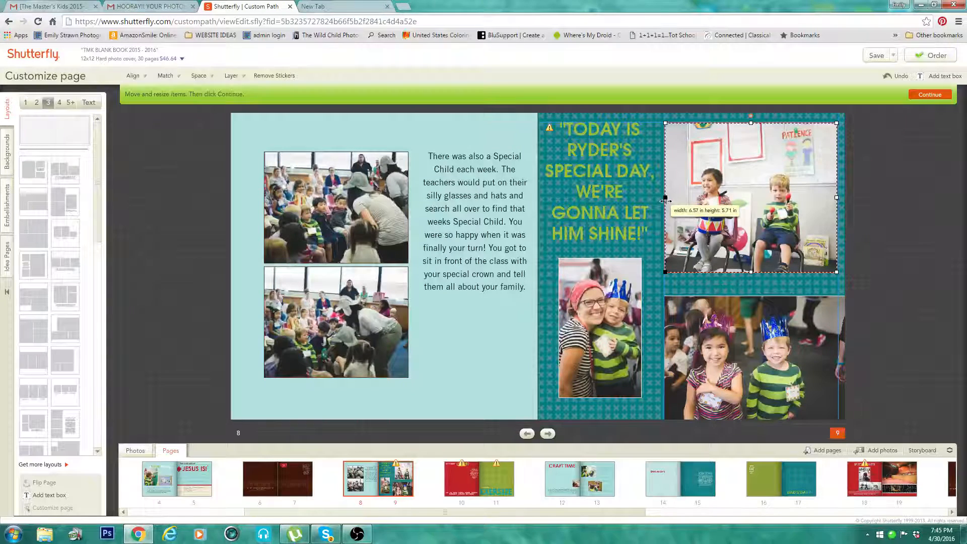
{"action": "left_click_drag", "start_coordinate": [665, 200], "coordinate": [665, 200]}
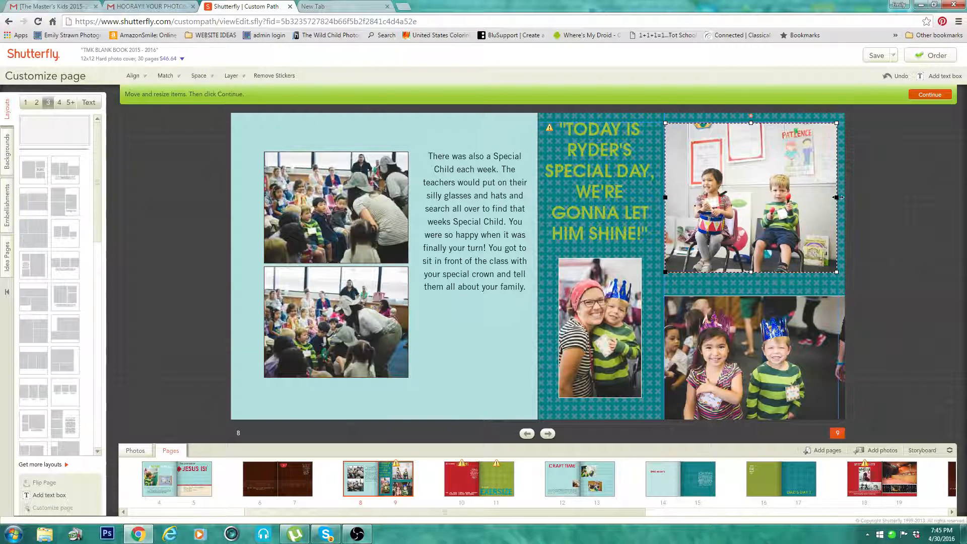
{"action": "left_click_drag", "start_coordinate": [837, 197], "coordinate": [844, 196]}
{"action": "left_click_drag", "start_coordinate": [754, 122], "coordinate": [754, 114]}
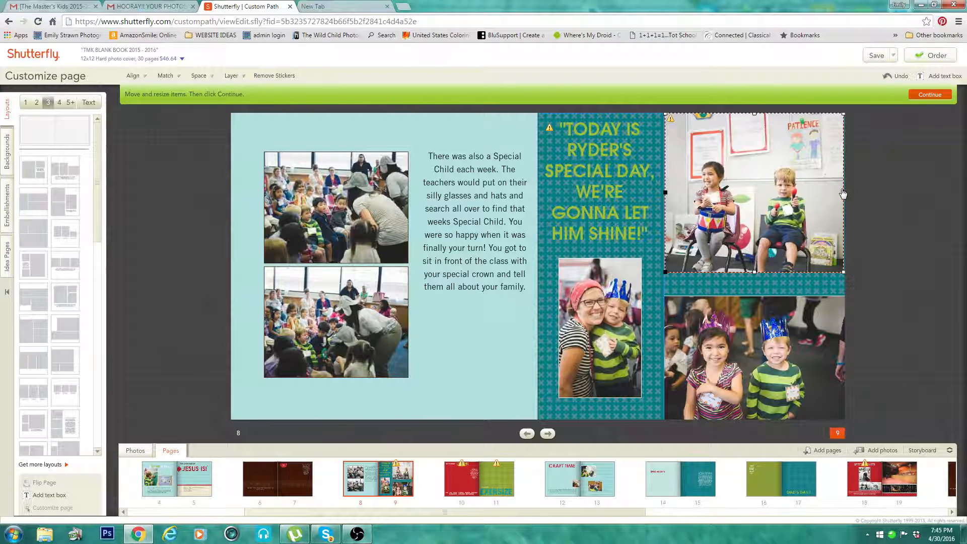
{"action": "left_click_drag", "start_coordinate": [843, 192], "coordinate": [843, 200]}
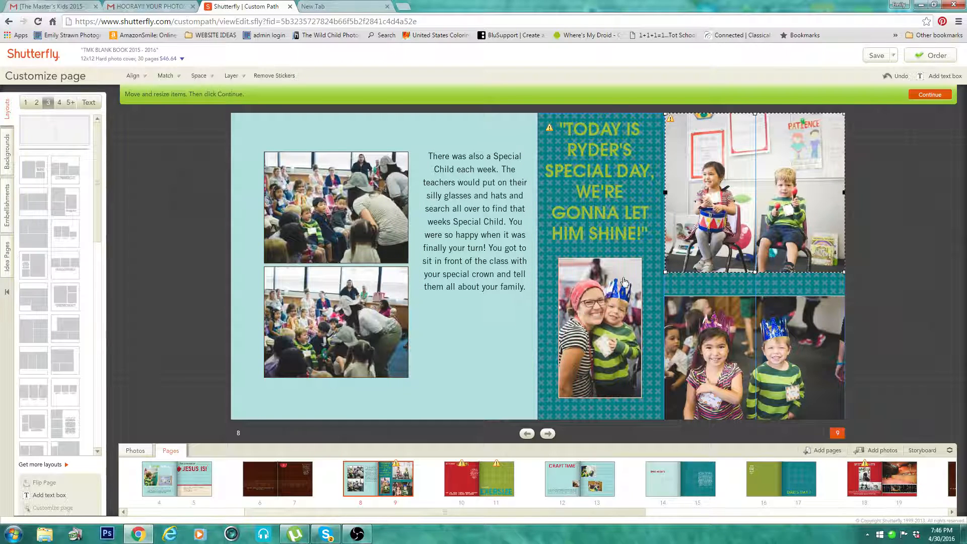
{"action": "left_click", "coordinate": [647, 250]}
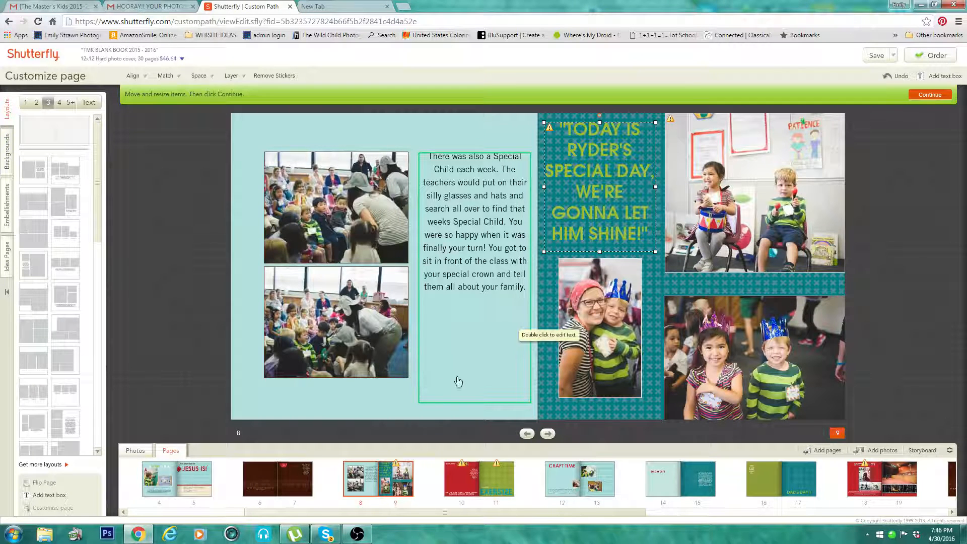
Step: For page 8, save the light pink background to favorites and add the solid coral pink background to the project
{"action": "left_click", "coordinate": [389, 401]}
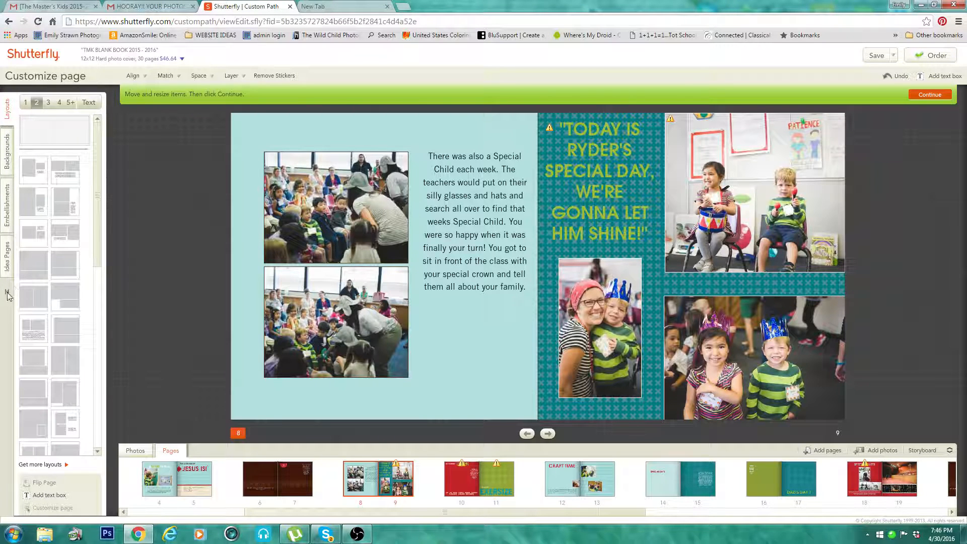
{"action": "left_click", "coordinate": [7, 161]}
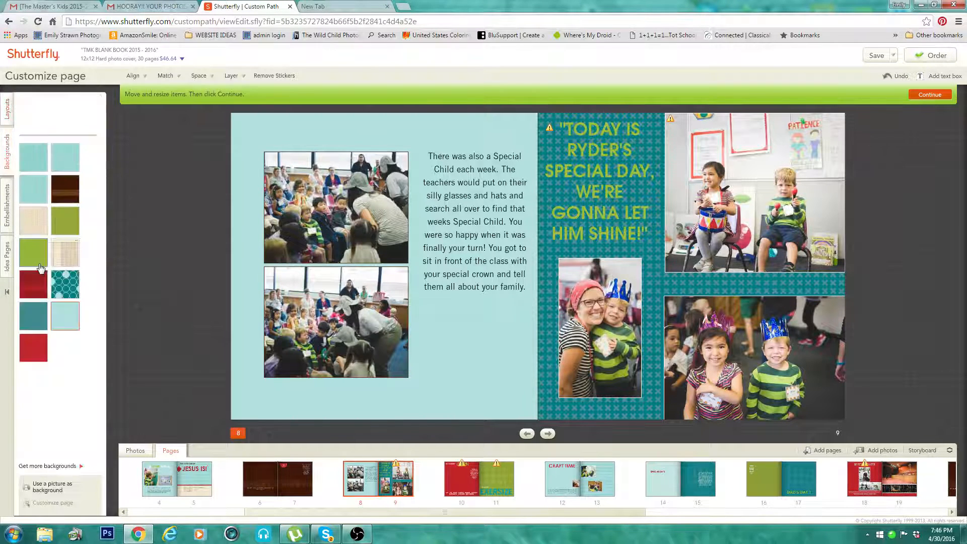
{"action": "mouse_move", "coordinate": [42, 247]}
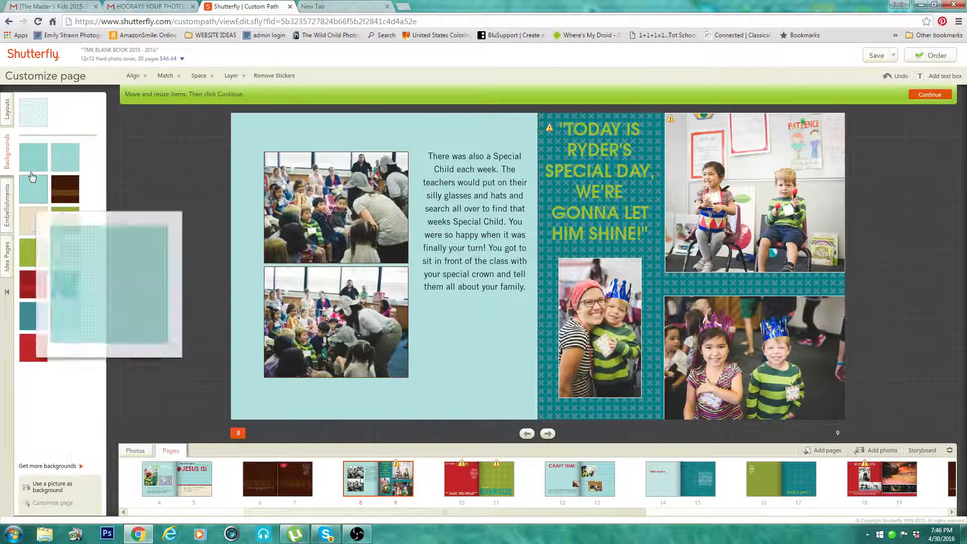
{"action": "mouse_move", "coordinate": [43, 327]}
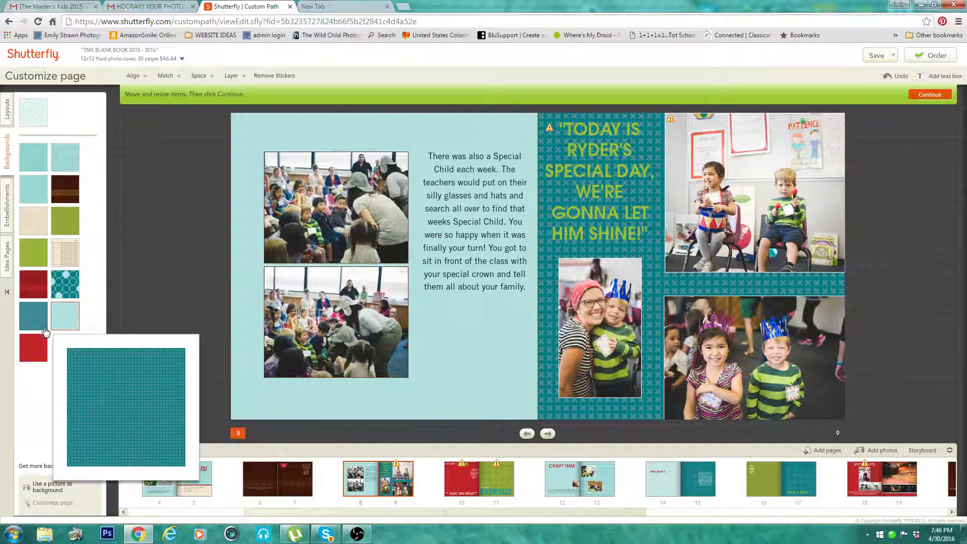
{"action": "mouse_move", "coordinate": [39, 361]}
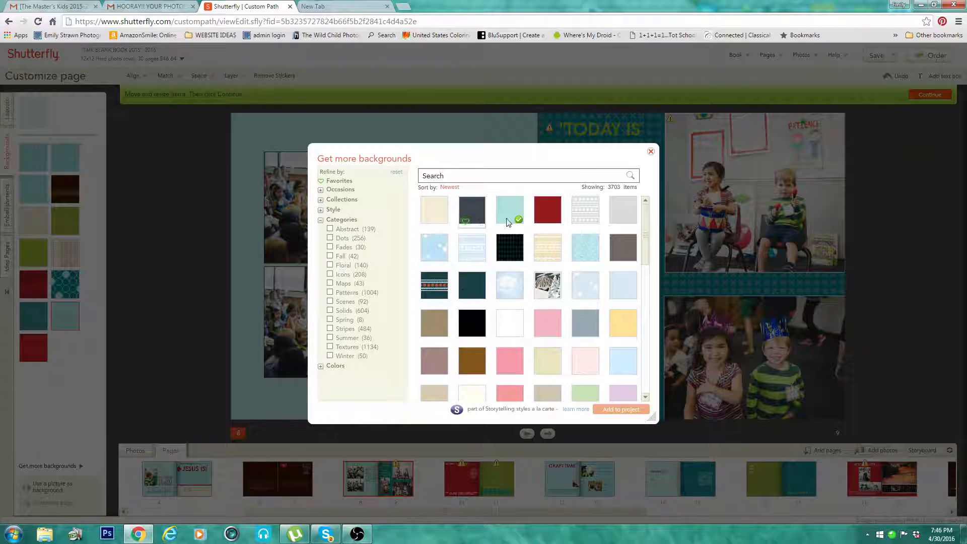
{"action": "left_click_drag", "start_coordinate": [645, 234], "coordinate": [639, 280]}
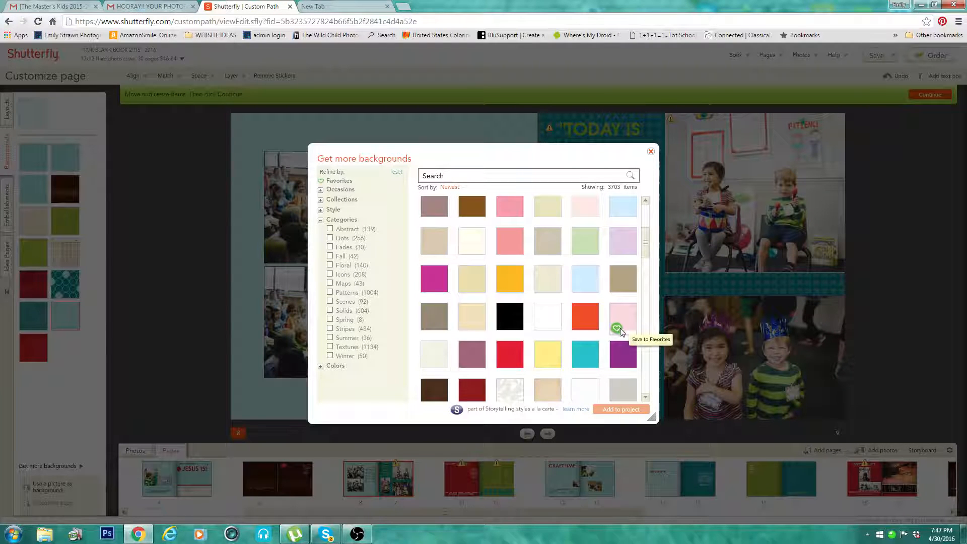
{"action": "left_click", "coordinate": [617, 328]}
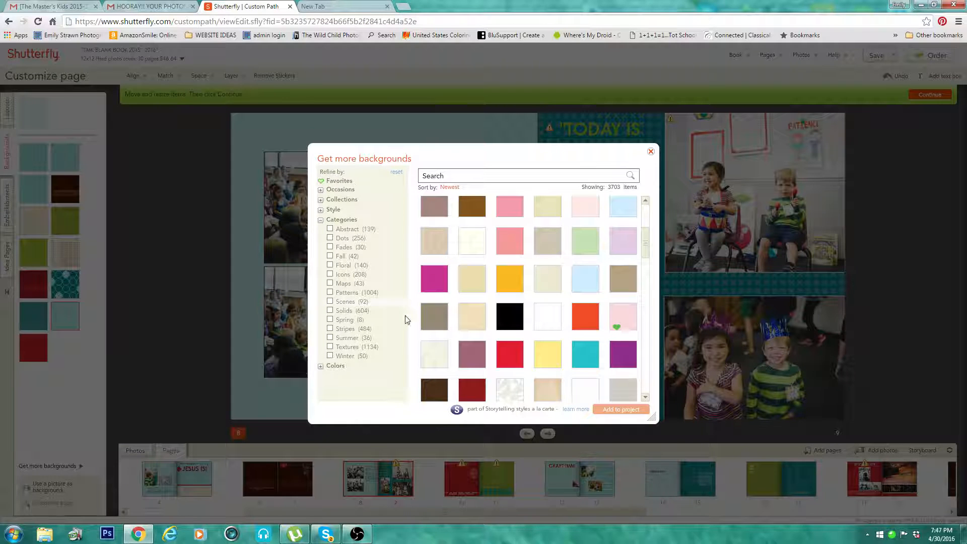
{"action": "left_click", "coordinate": [509, 241]}
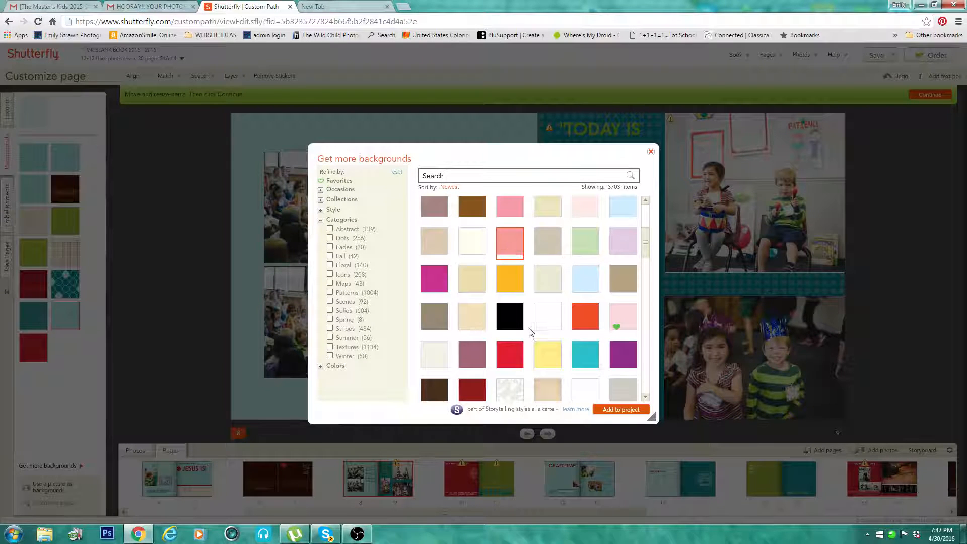
{"action": "left_click", "coordinate": [610, 410]}
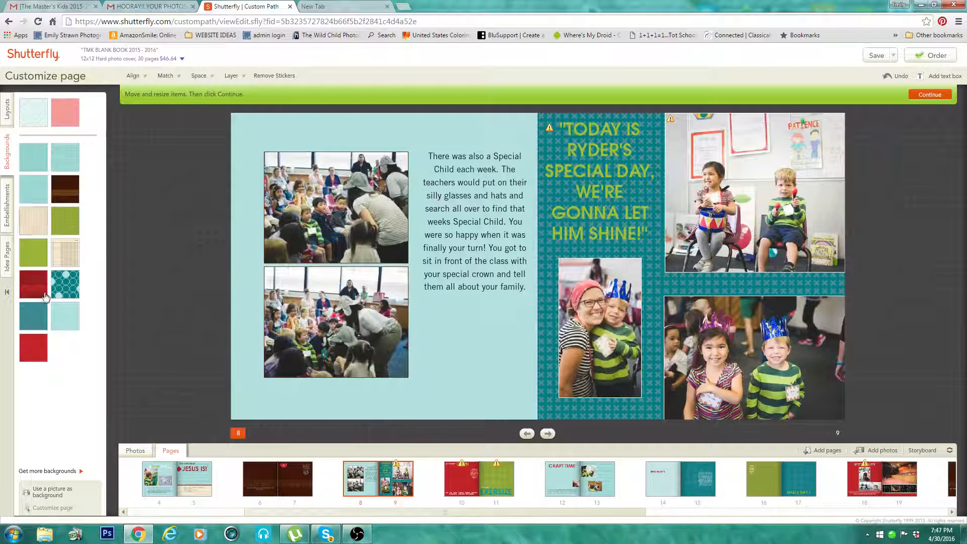
Step: Try the coral, green circle and ledger paper backgrounds on page 8, and settle on the pale blue diagonal-striped one
{"action": "mouse_move", "coordinate": [62, 117]}
{"action": "left_click", "coordinate": [59, 116]}
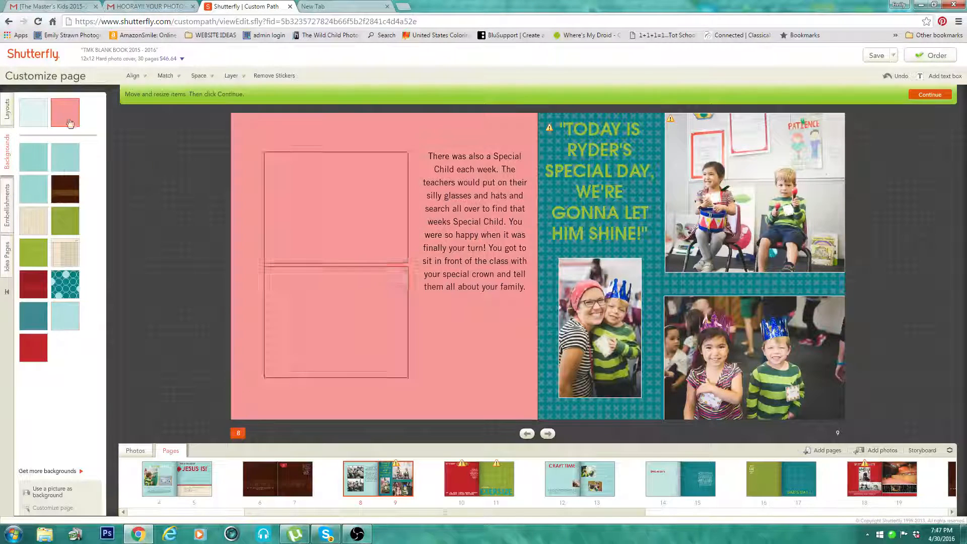
{"action": "left_click_drag", "start_coordinate": [75, 127], "coordinate": [356, 271]}
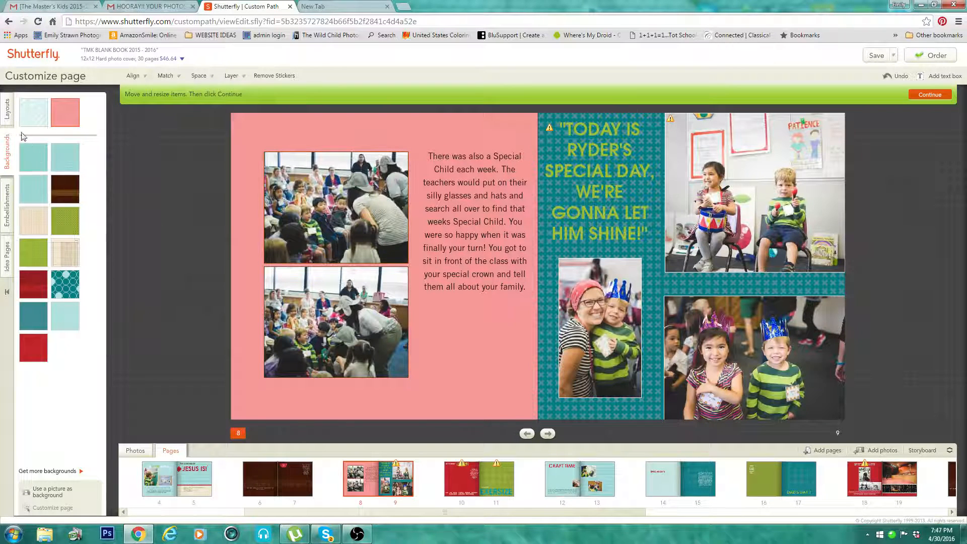
{"action": "left_click", "coordinate": [29, 116]}
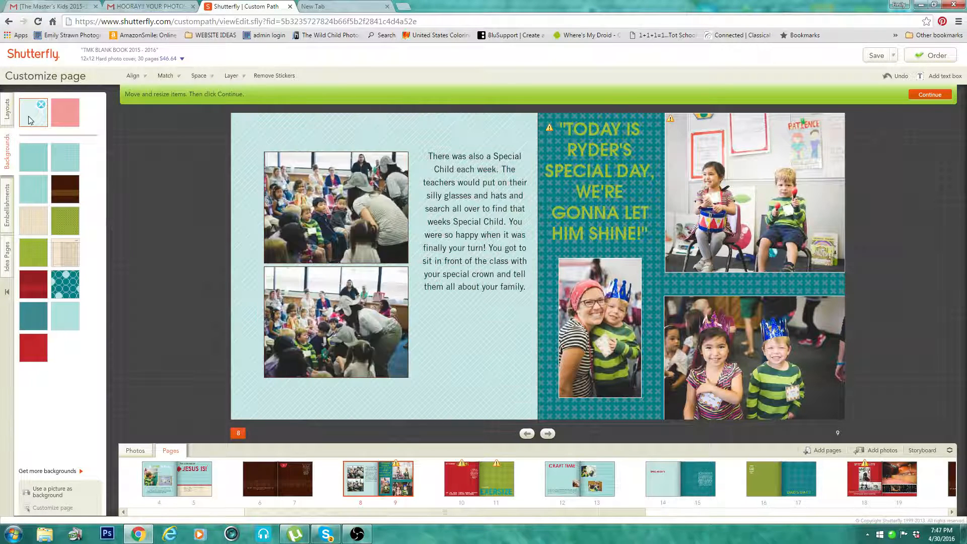
{"action": "left_click", "coordinate": [65, 223]}
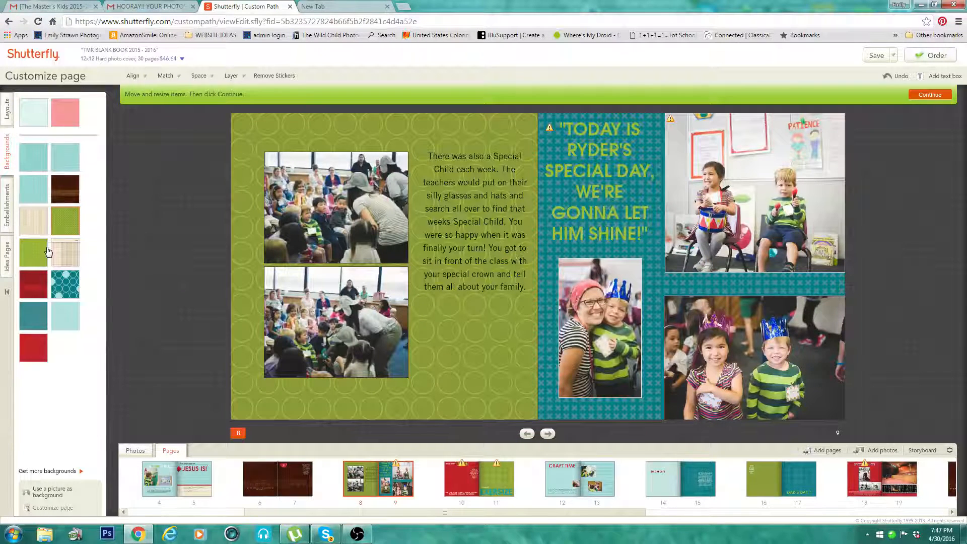
{"action": "left_click", "coordinate": [65, 252]}
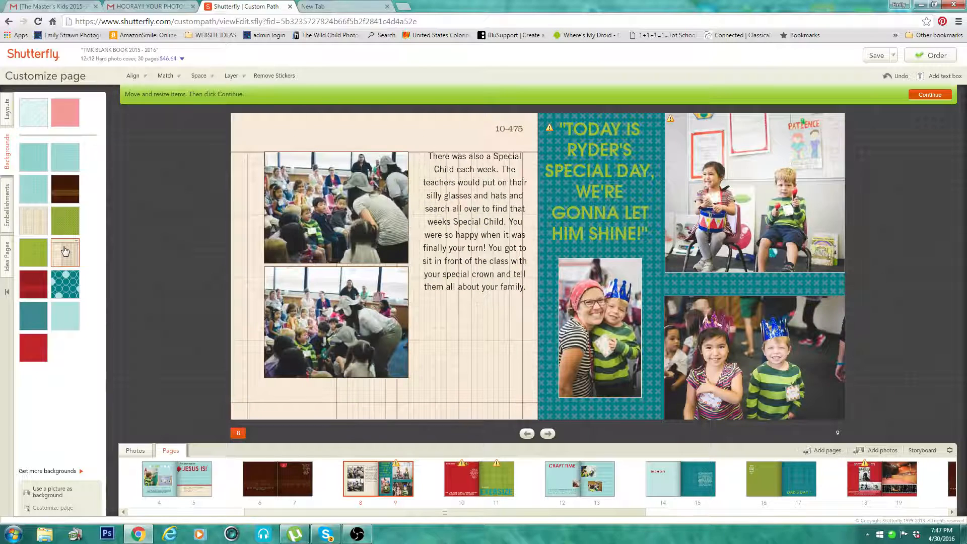
{"action": "left_click", "coordinate": [26, 121]}
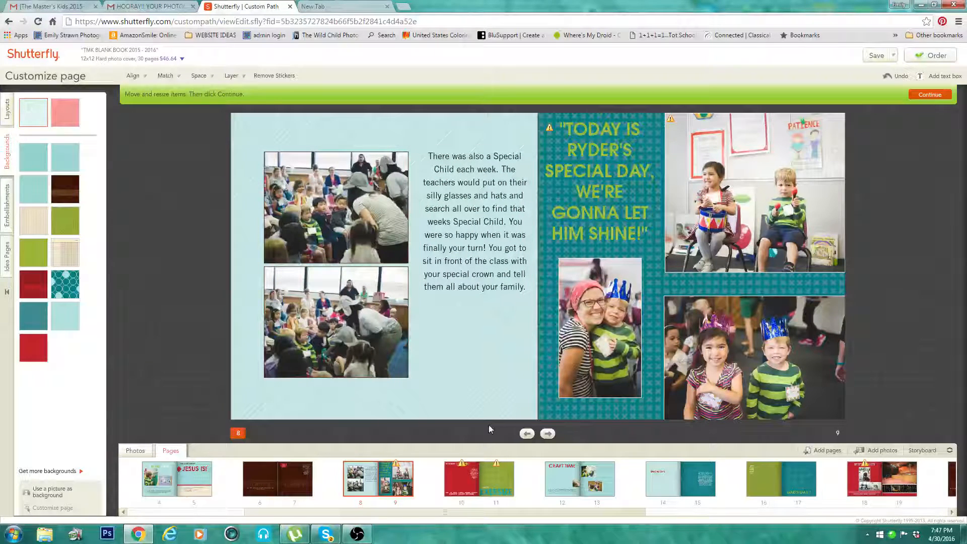
Step: Recolor the special day quote on page 9 to Tangerine, keeping its font and size
{"action": "left_click", "coordinate": [599, 224]}
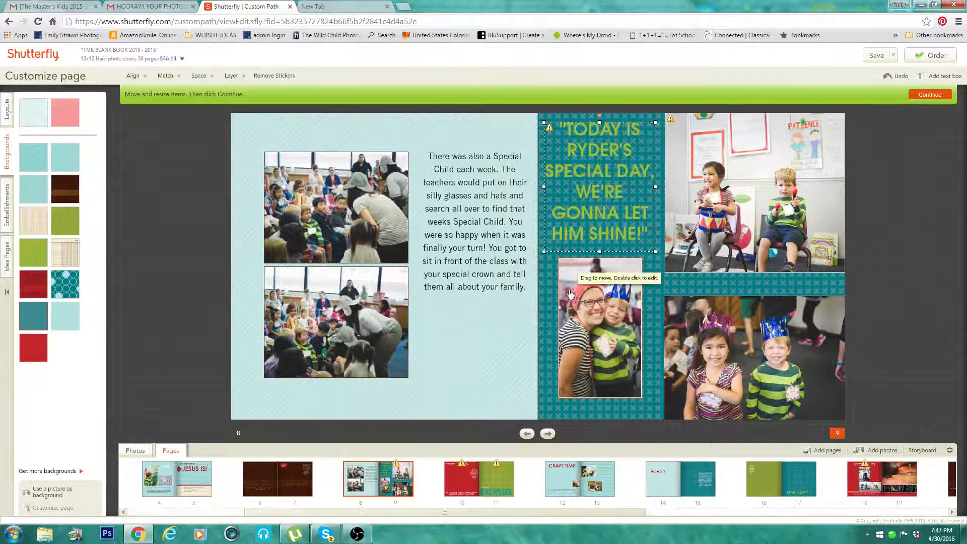
{"action": "double_click", "coordinate": [591, 215]}
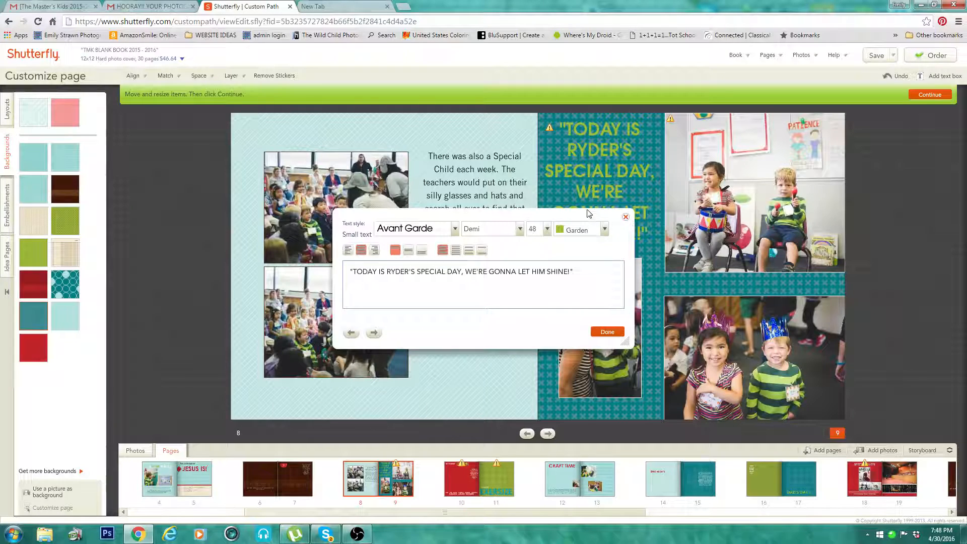
{"action": "left_click", "coordinate": [456, 230]}
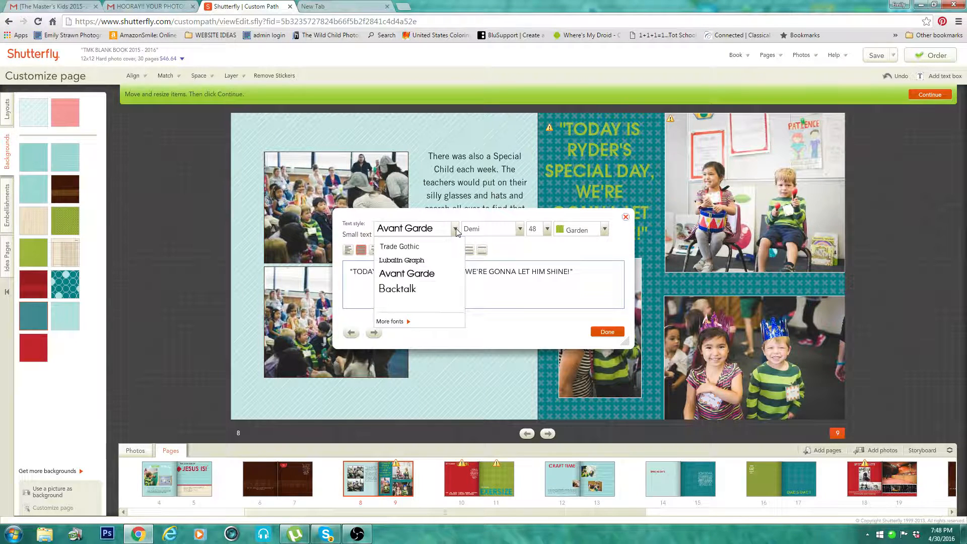
{"action": "left_click", "coordinate": [455, 231]}
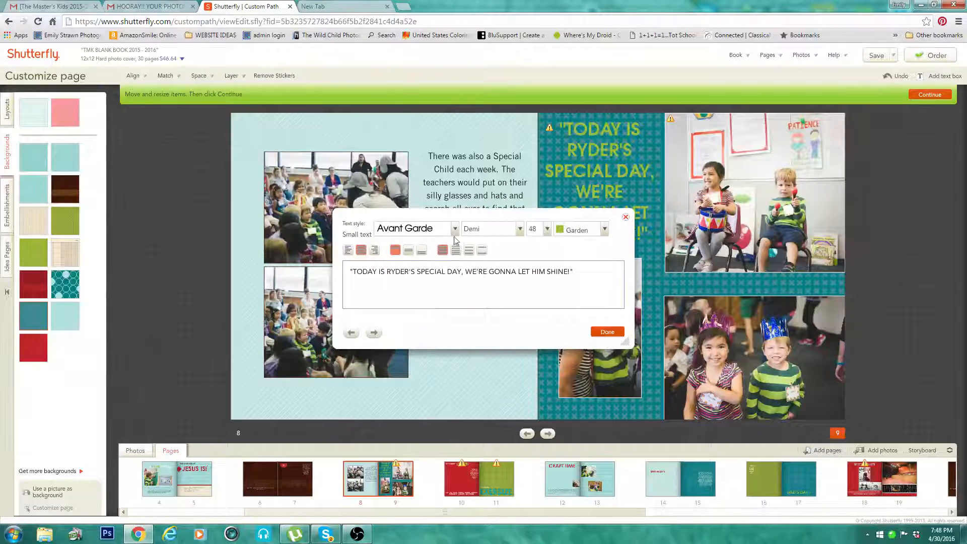
{"action": "left_click", "coordinate": [547, 231]}
{"action": "left_click", "coordinate": [547, 231]}
{"action": "left_click", "coordinate": [604, 230]}
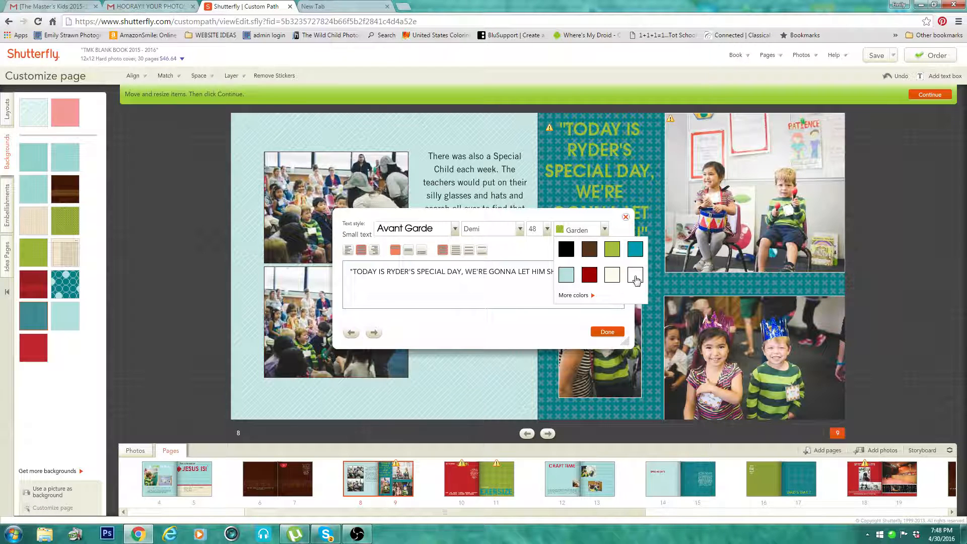
{"action": "left_click", "coordinate": [568, 295]}
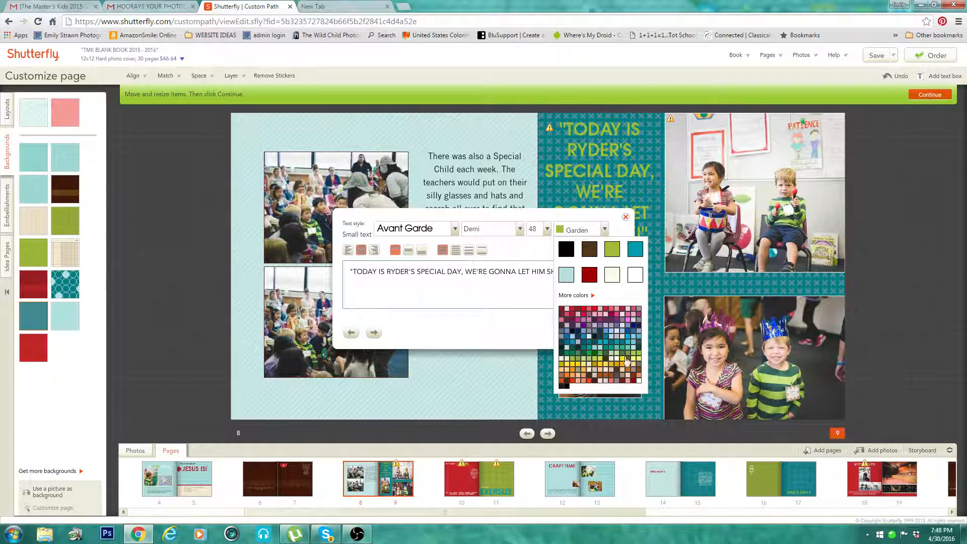
{"action": "left_click", "coordinate": [567, 377]}
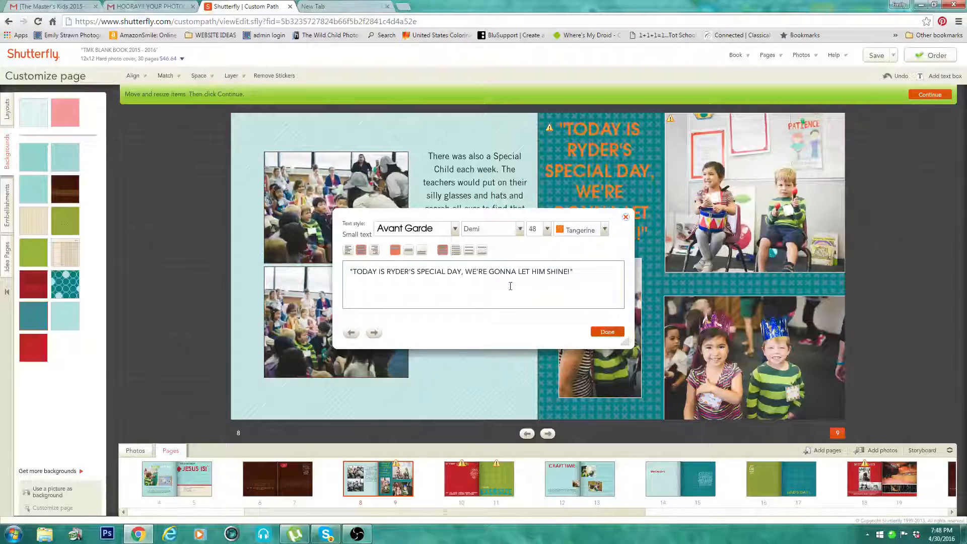
{"action": "left_click", "coordinate": [607, 333]}
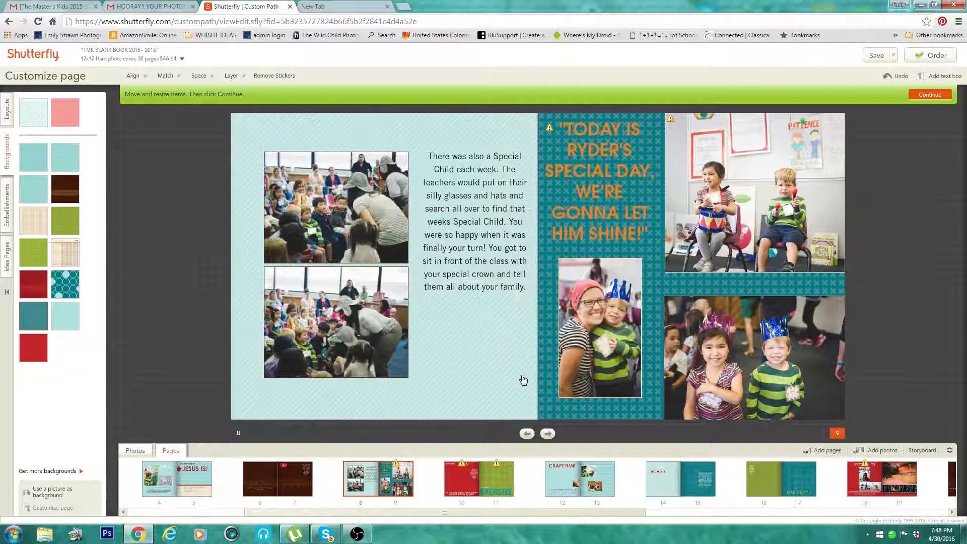
Step: Go to the Learn and Exersize spread on pages 10 and 11, look through the book's page thumbnails, and save the project
{"action": "left_click", "coordinate": [549, 435]}
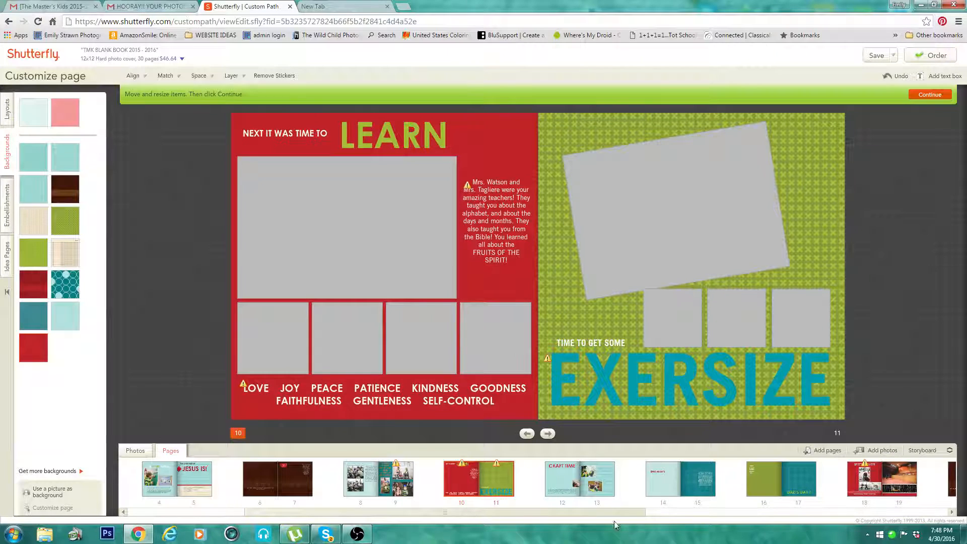
{"action": "left_click_drag", "start_coordinate": [604, 512], "coordinate": [912, 515]}
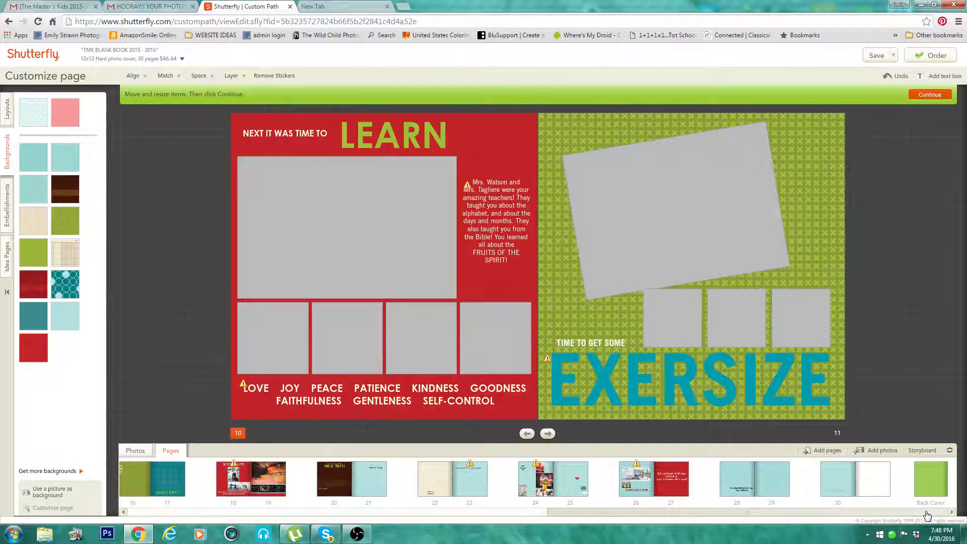
{"action": "left_click_drag", "start_coordinate": [926, 513], "coordinate": [405, 526]}
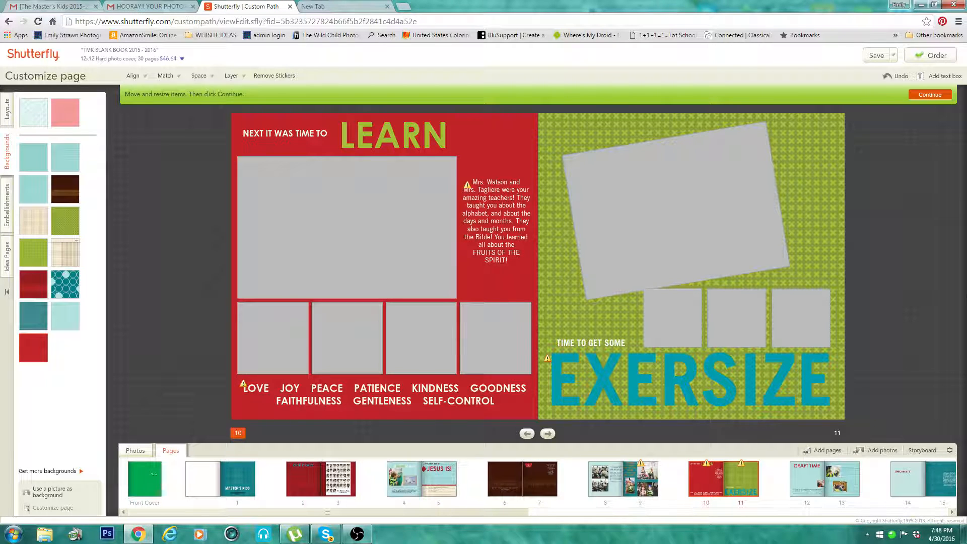
{"action": "left_click", "coordinate": [876, 56]}
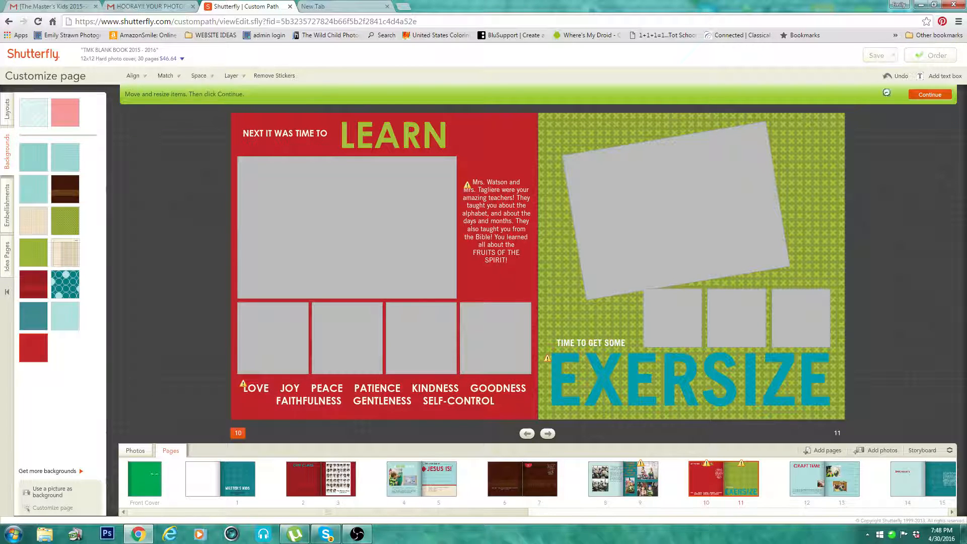